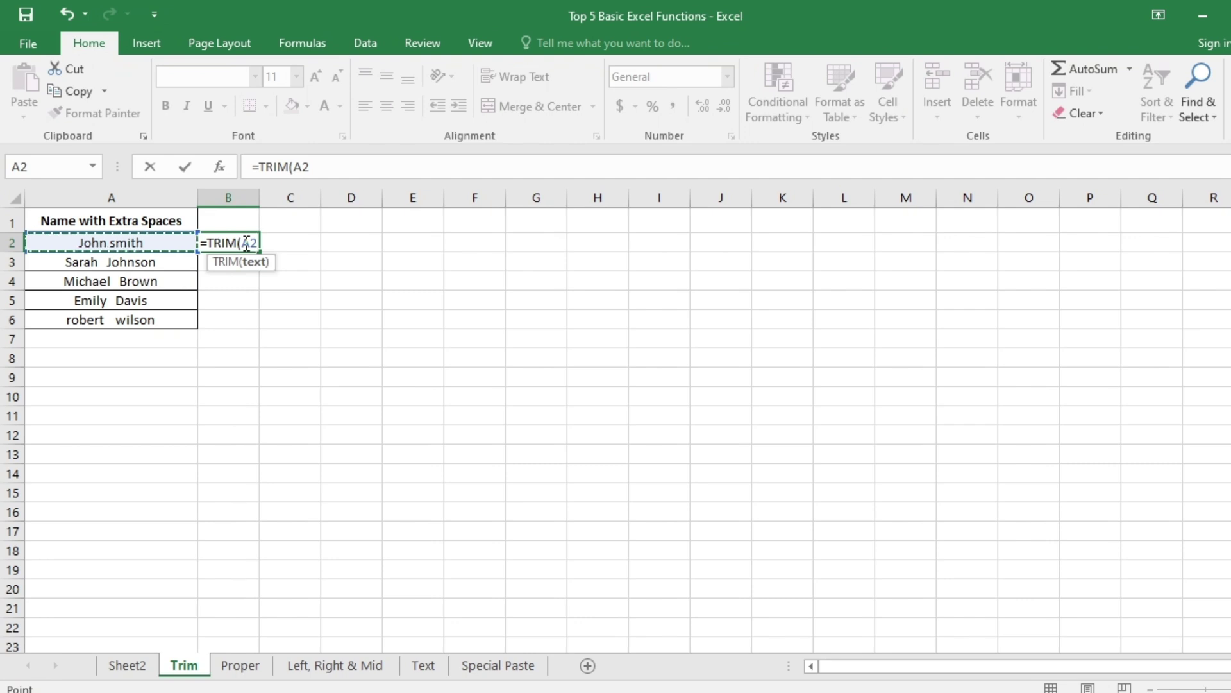
Step: Complete the formula =TRIM(A2) in cell B2
key(Return)
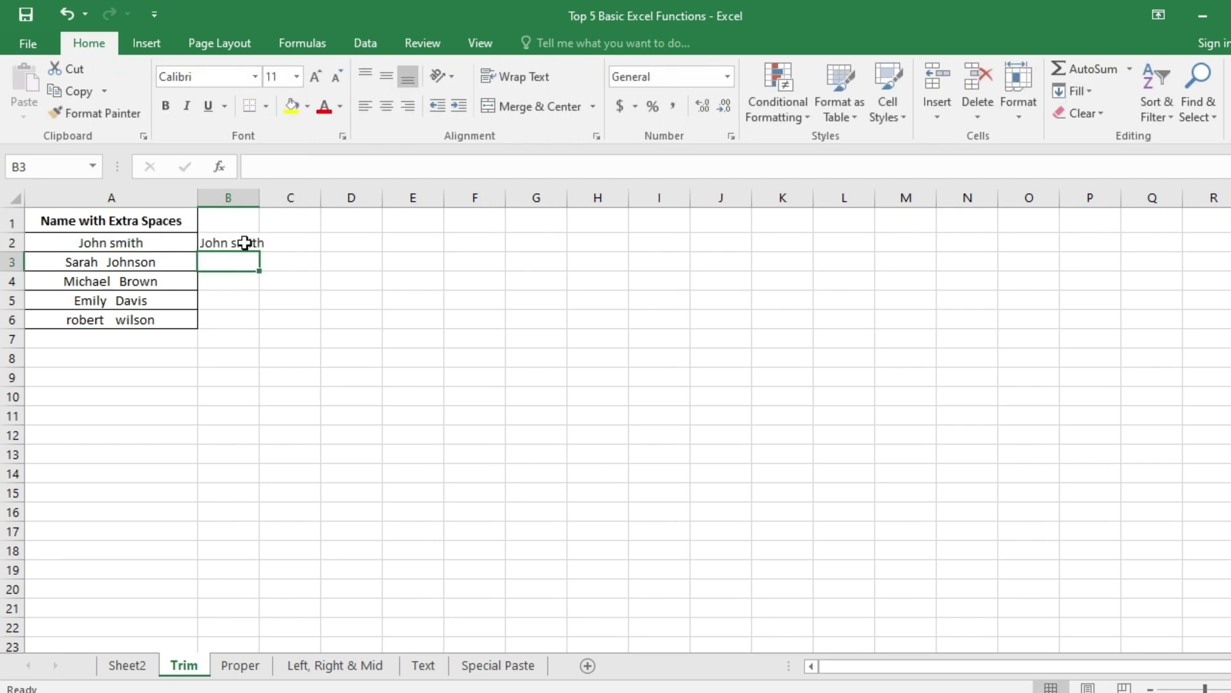
click(244, 243)
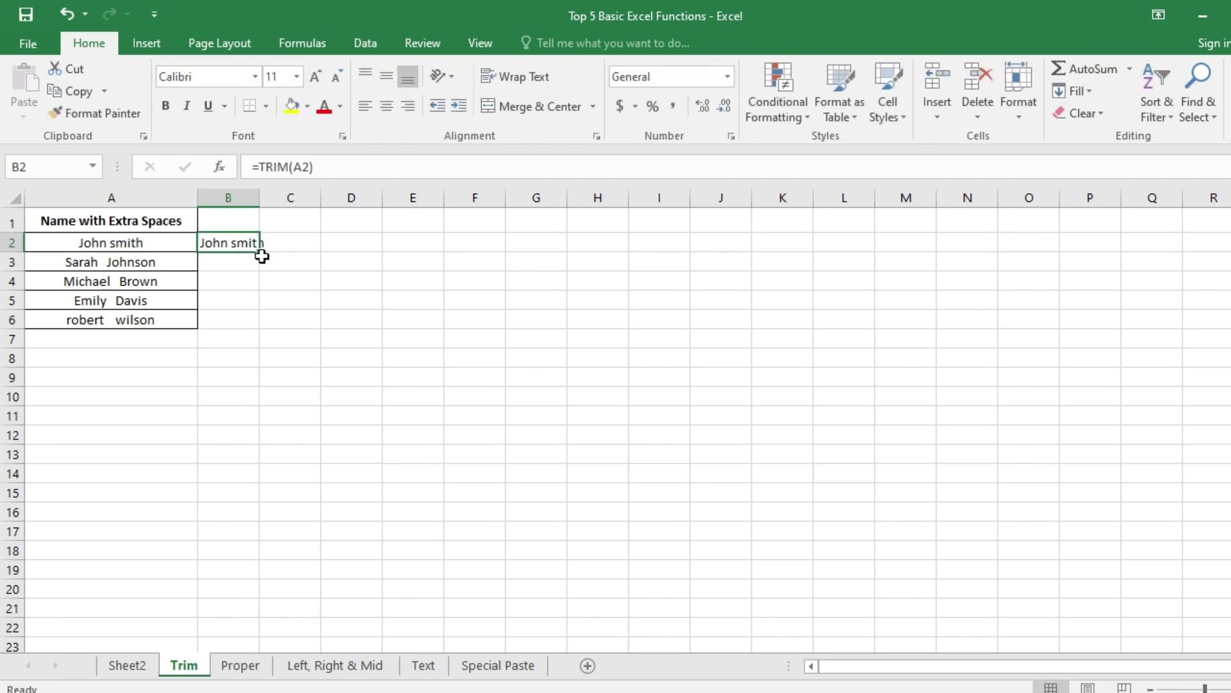
double_click(259, 252)
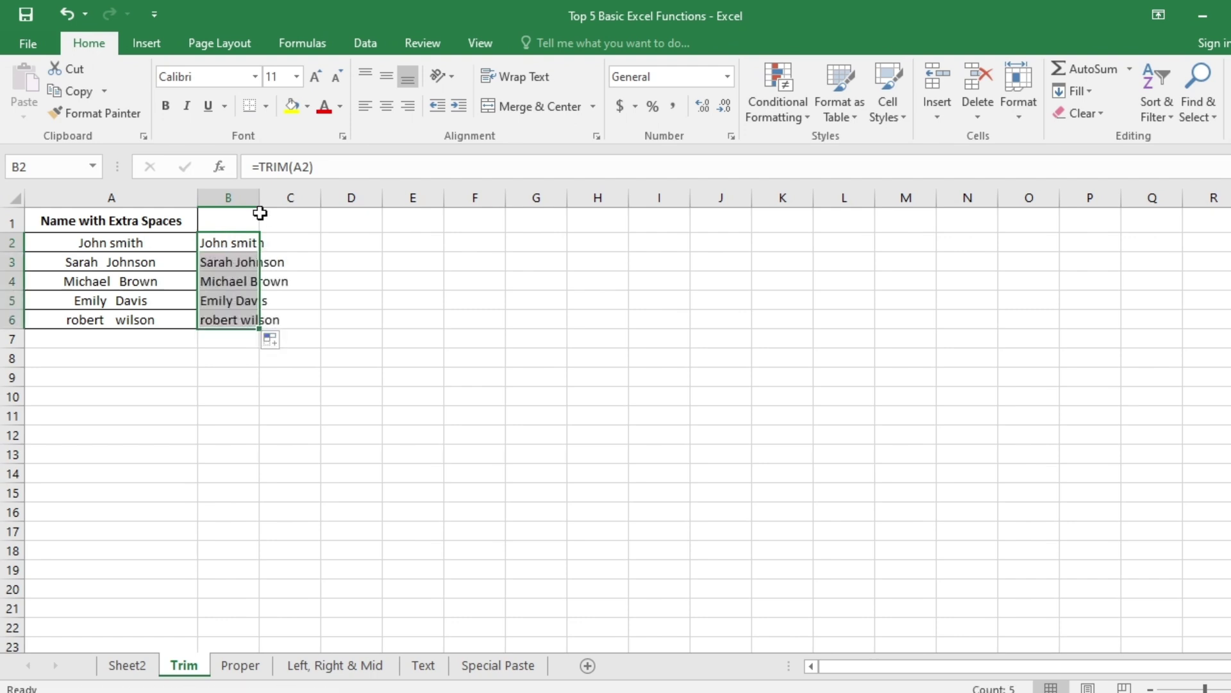
double_click(259, 199)
click(256, 244)
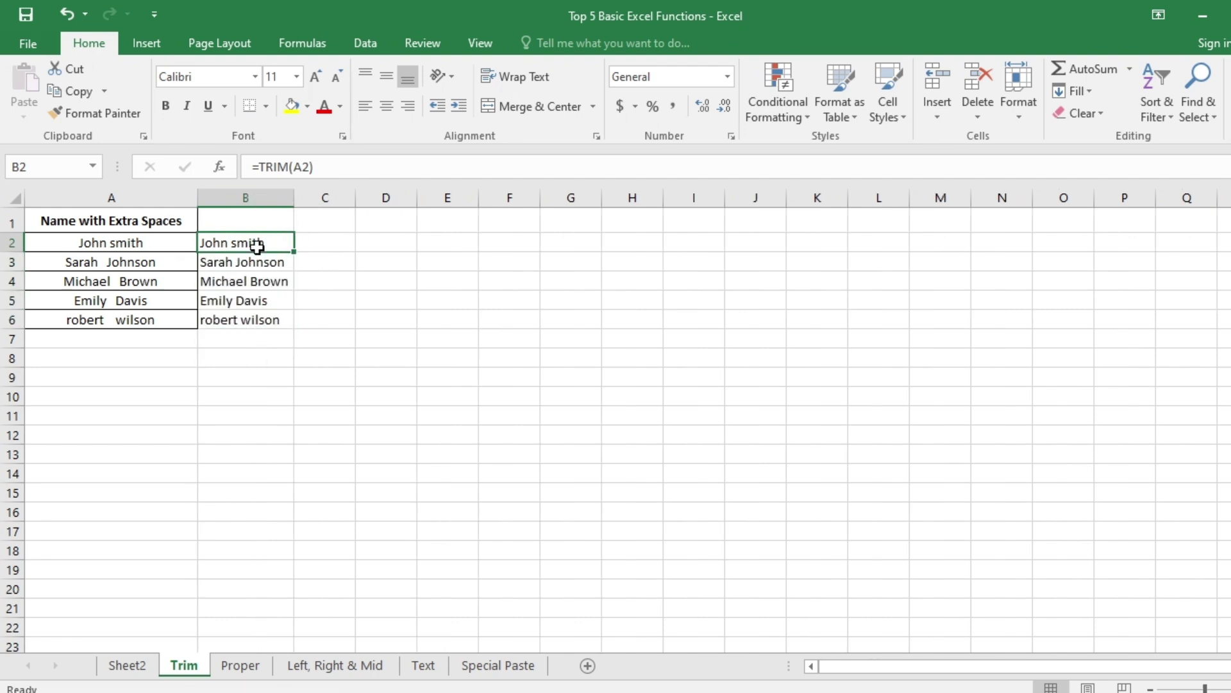
key(ctrl+z)
key(ctrl+z)
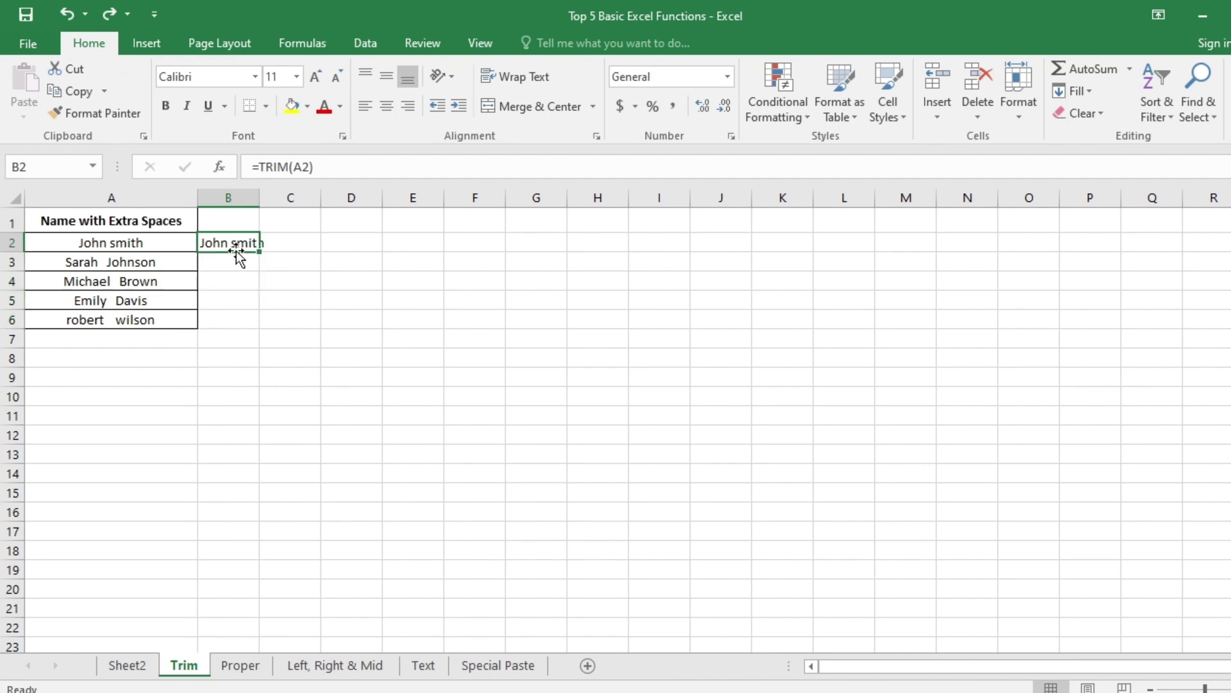
Step: Fill the TRIM formula from B2 down to B6 and autofit the width of column B
drag(236, 244, 233, 319)
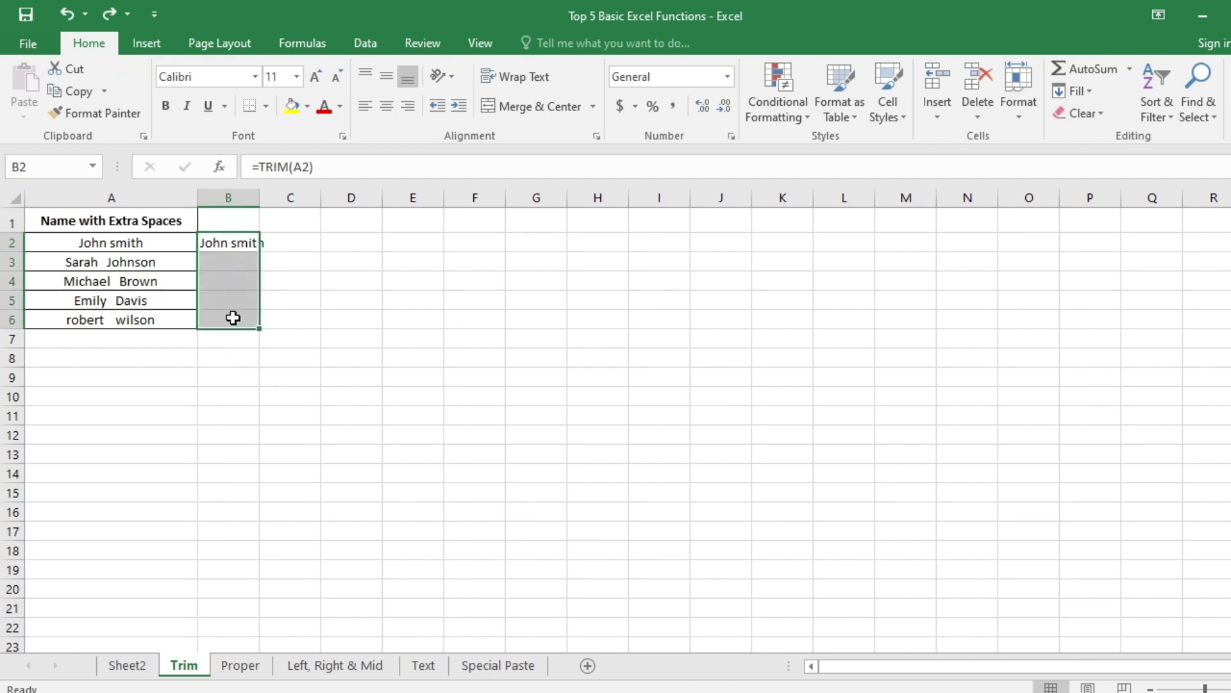
key(ctrl+d)
double_click(259, 197)
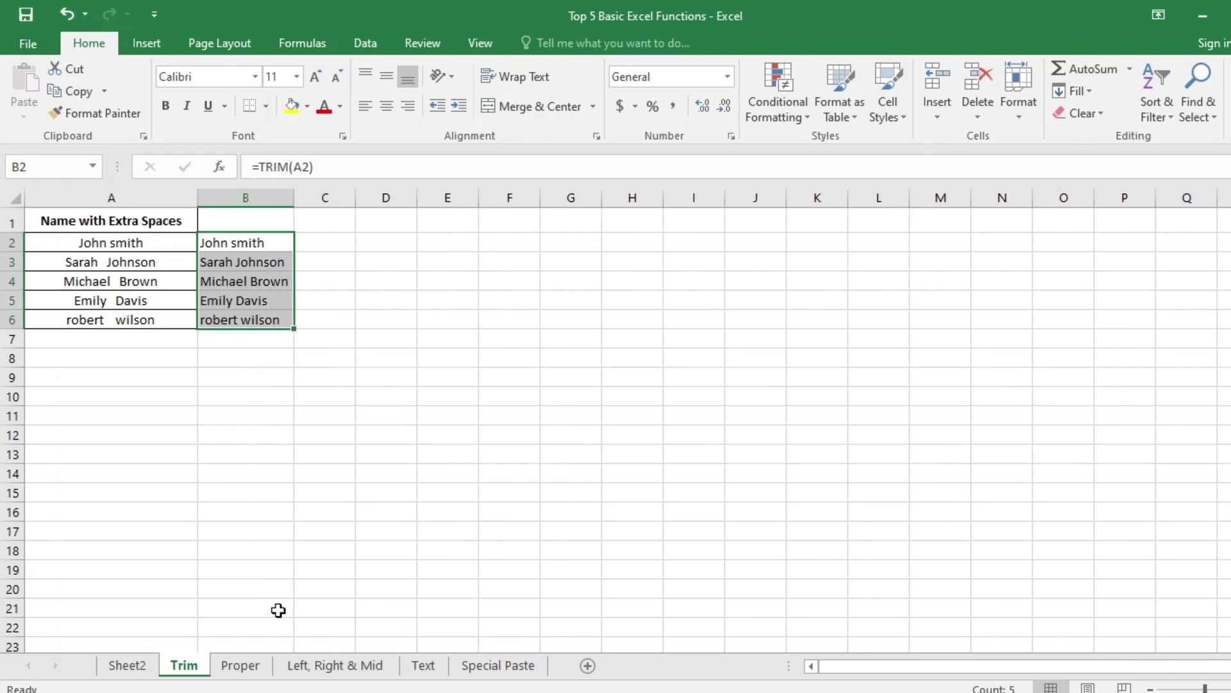
Step: On the Proper sheet, enter the formula =PROPER(A2) in cell B2
click(231, 669)
click(226, 237)
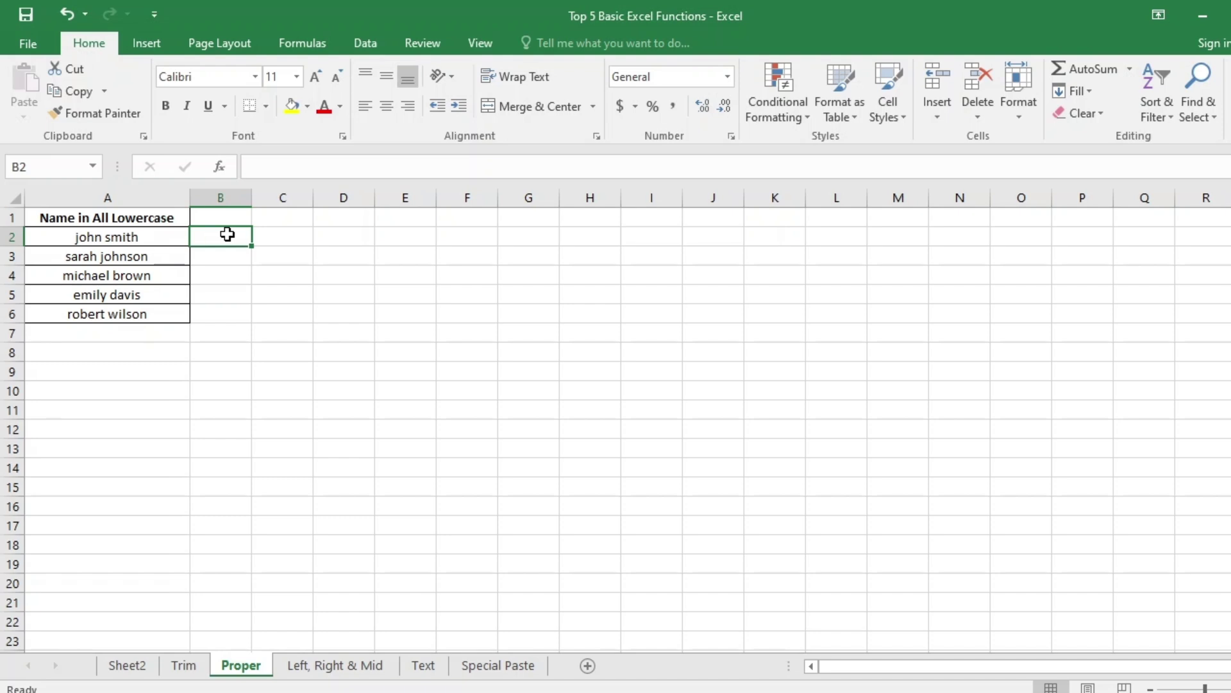
text(=pro)
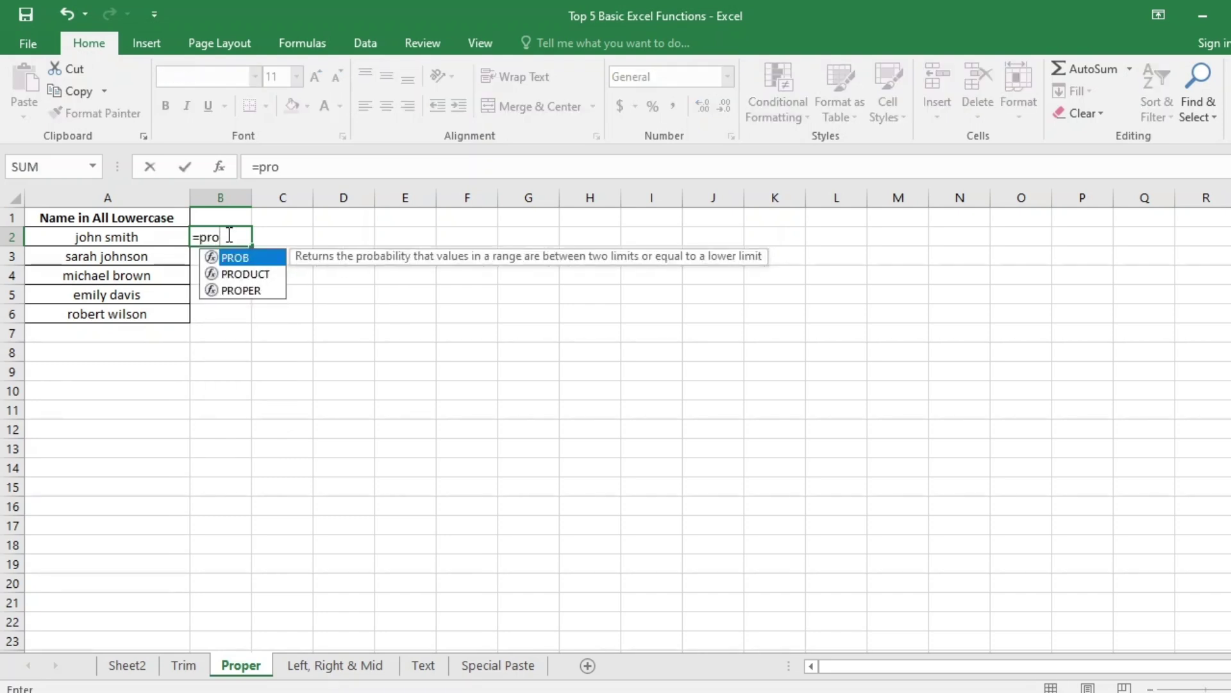
text(p)
key(Tab)
key(Left)
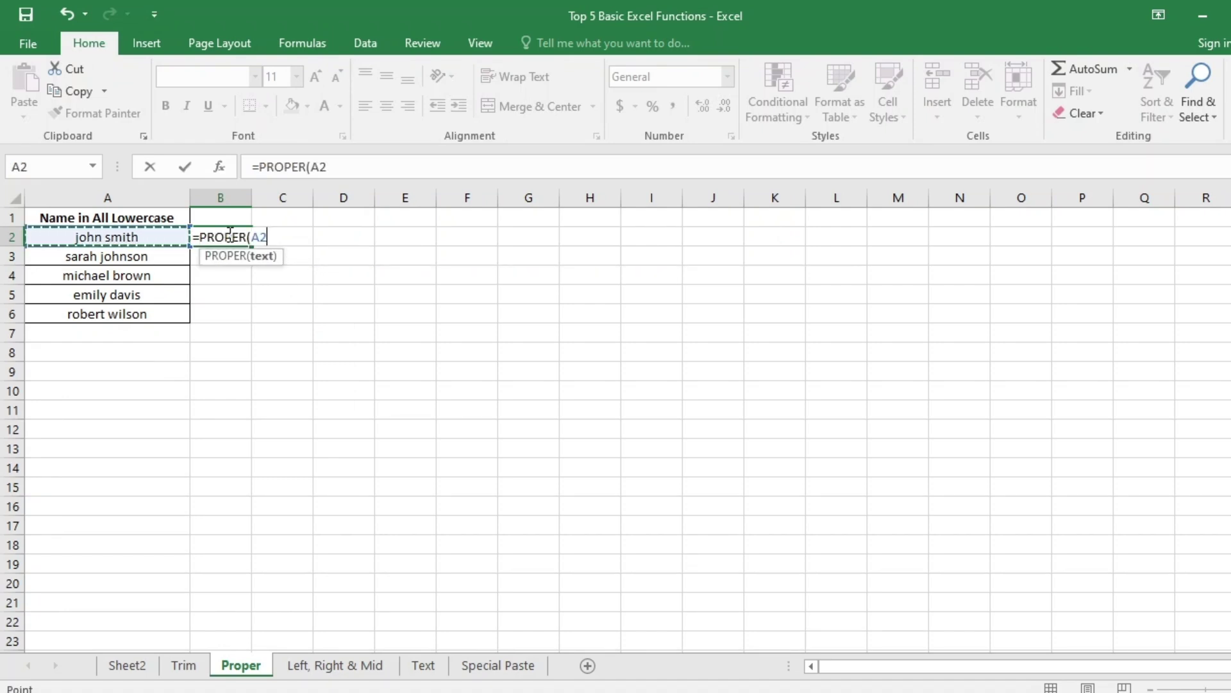
key(Return)
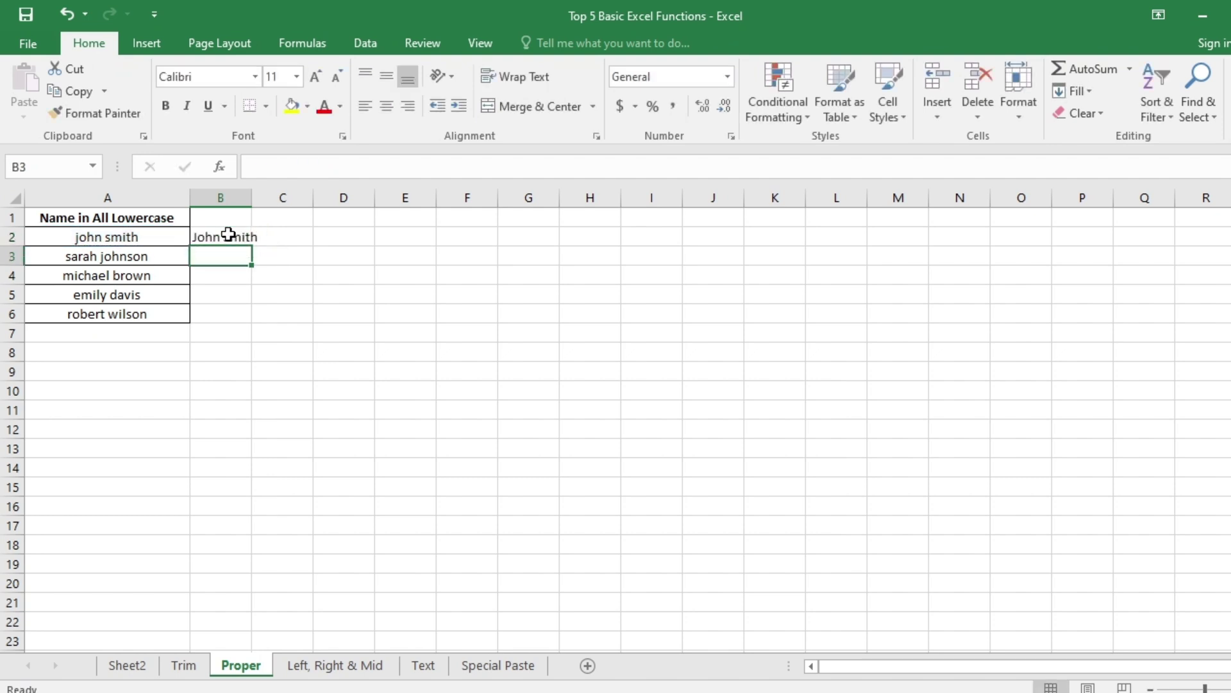
Step: Flash Fill the range B2:B6 from the first capitalized name and autofit the width of column B
drag(228, 237, 228, 313)
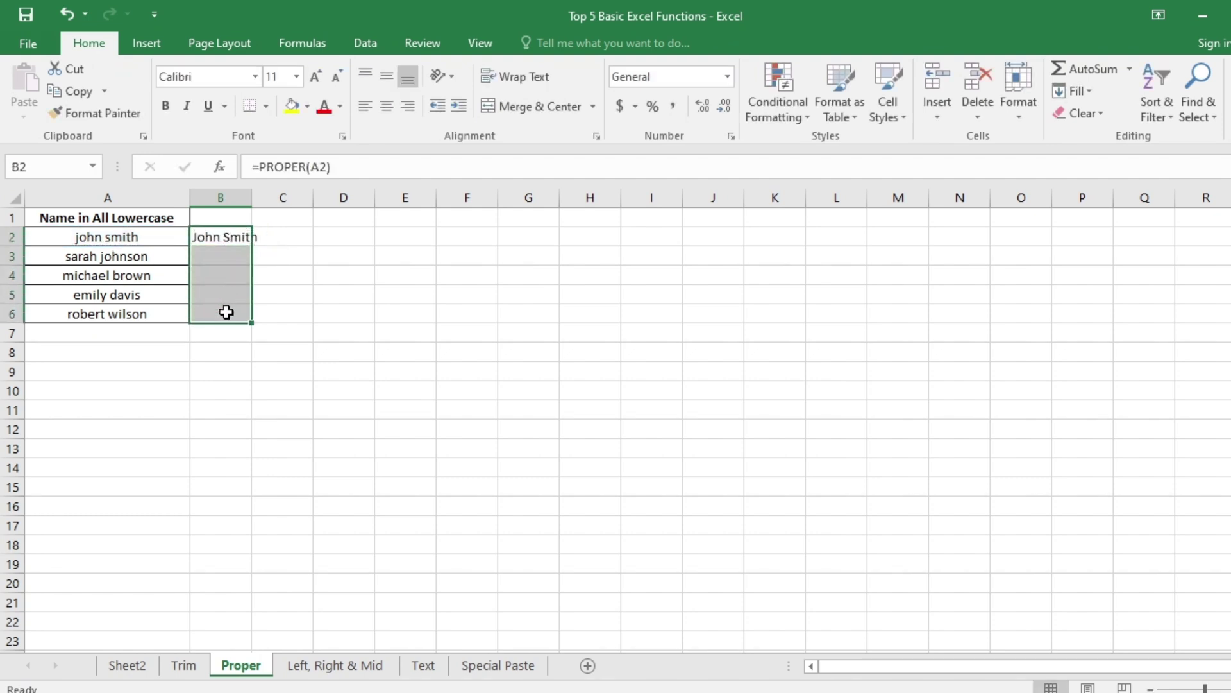
key(ctrl+e)
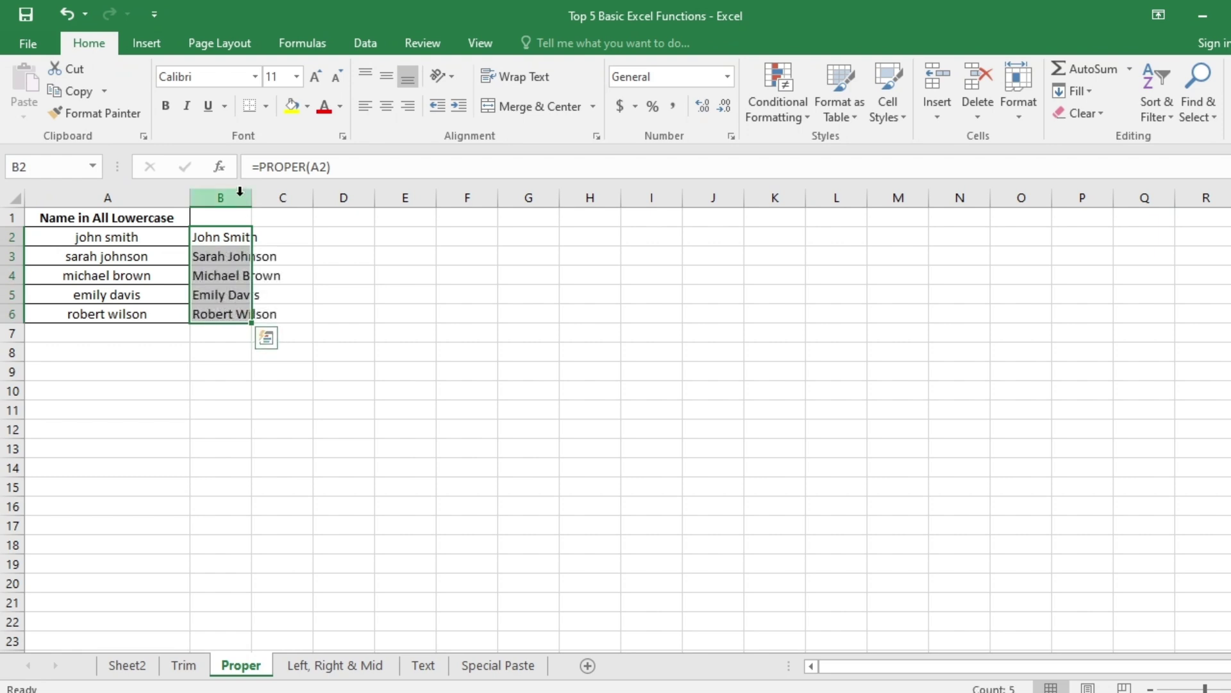
double_click(255, 197)
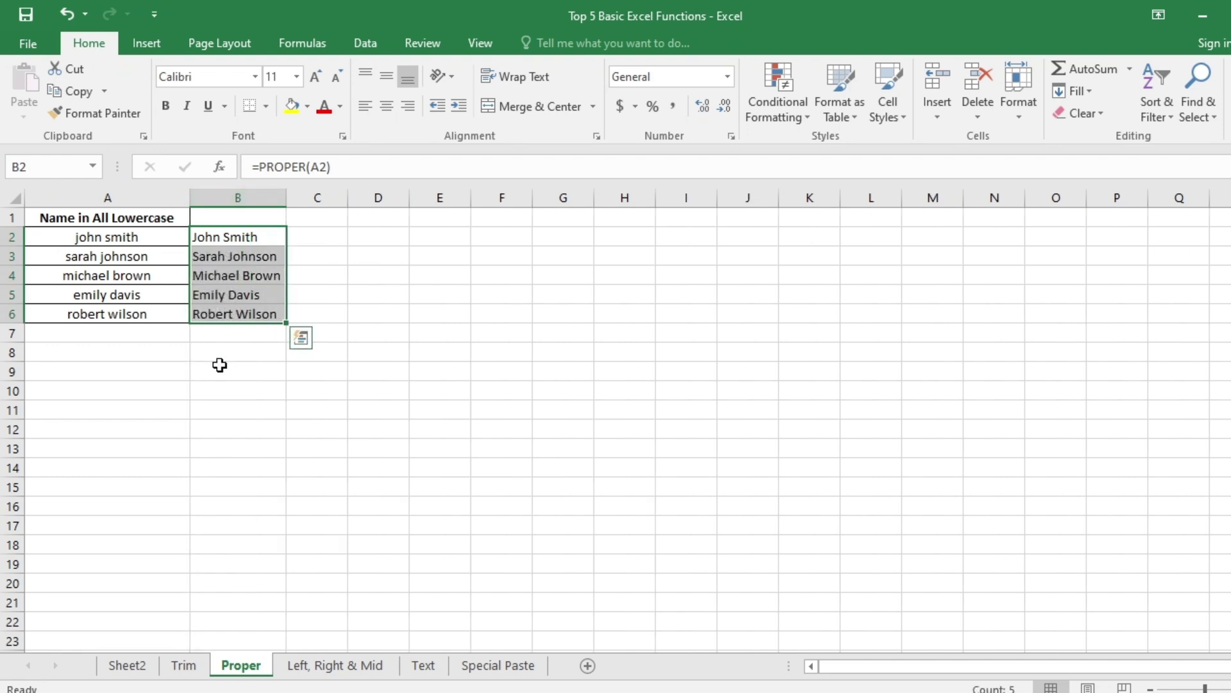
Step: On the Left, Right & Mid sheet, add the headers "city code", "zip code" and "month" in E1, F1 and G1
click(331, 666)
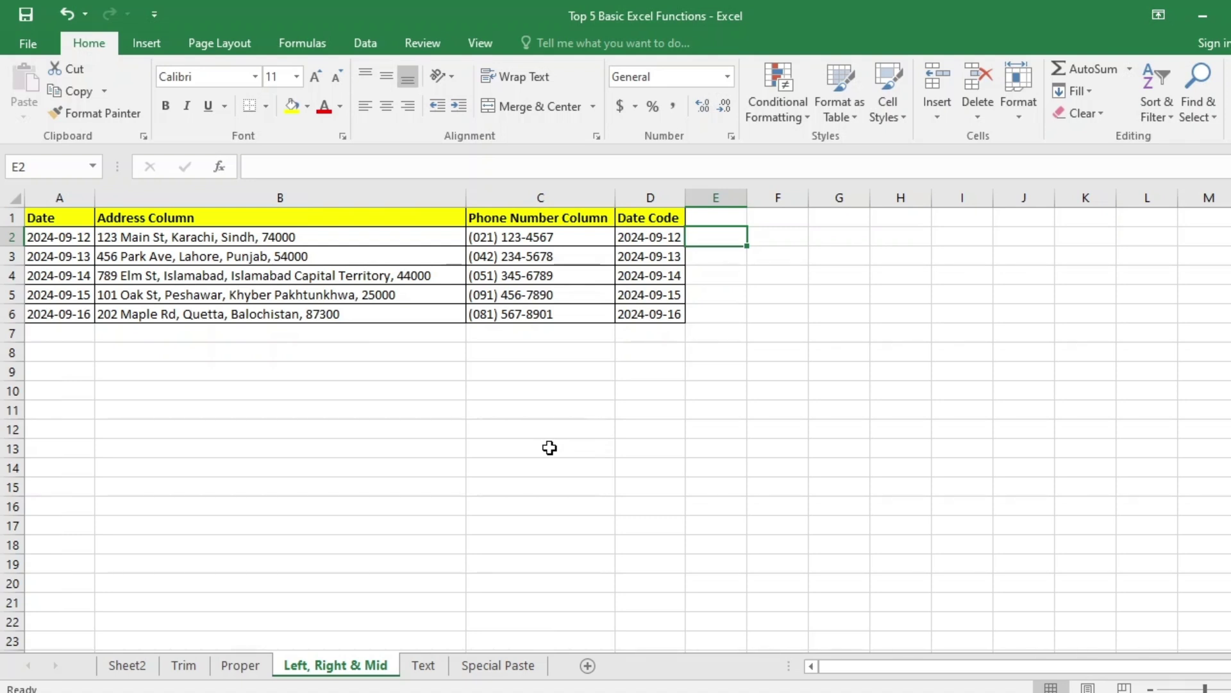
click(563, 190)
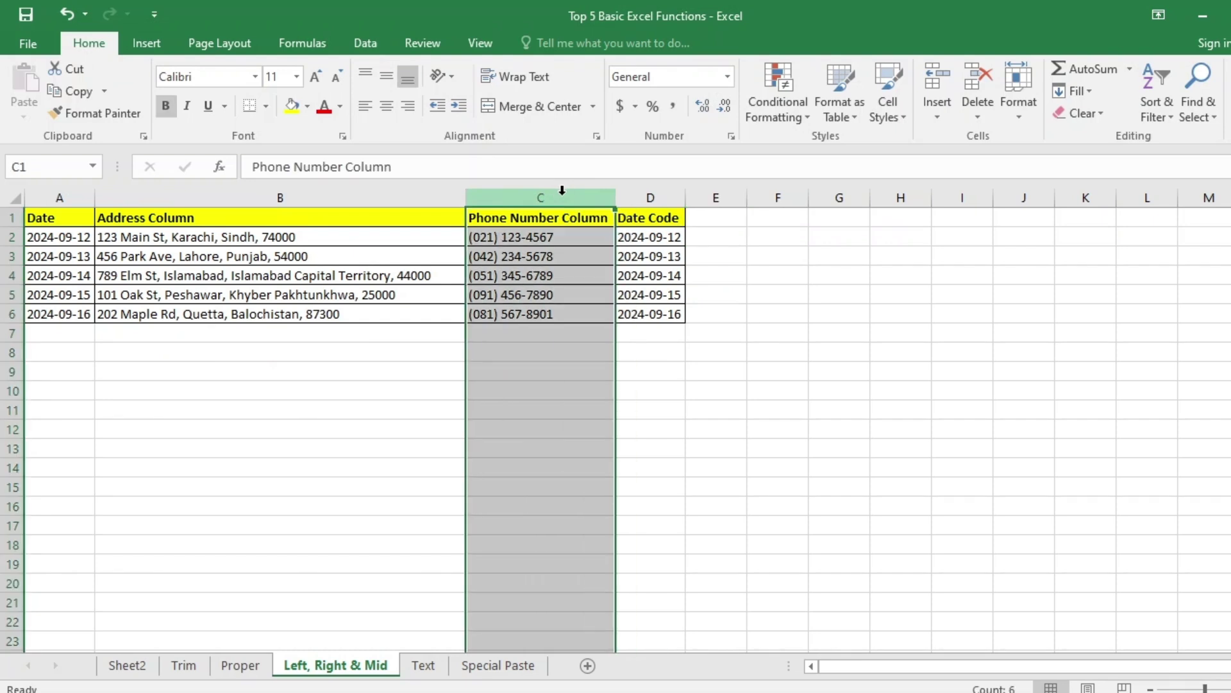
click(544, 238)
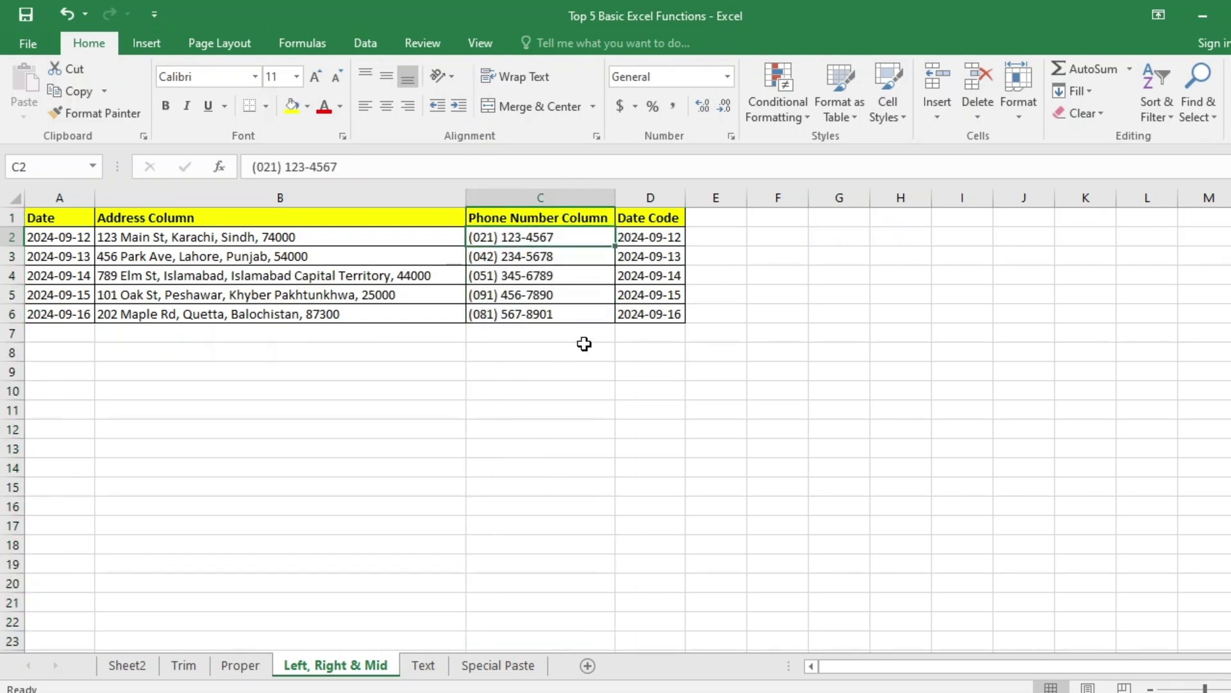
click(719, 221)
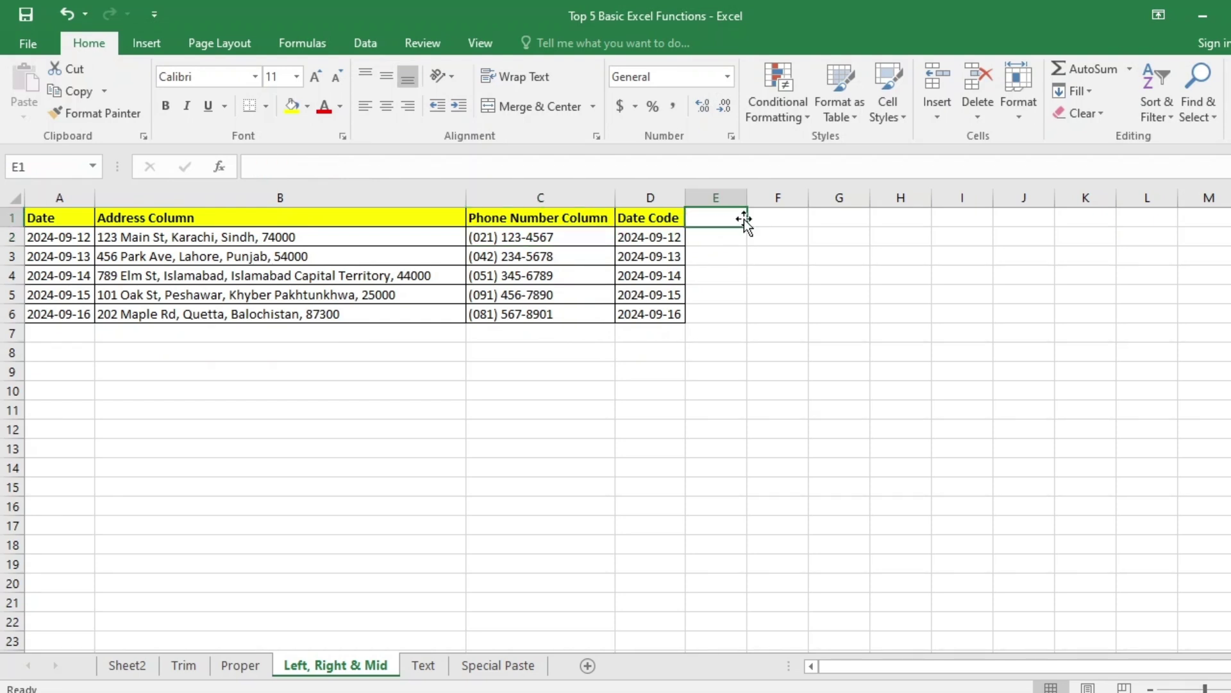
text(city code)
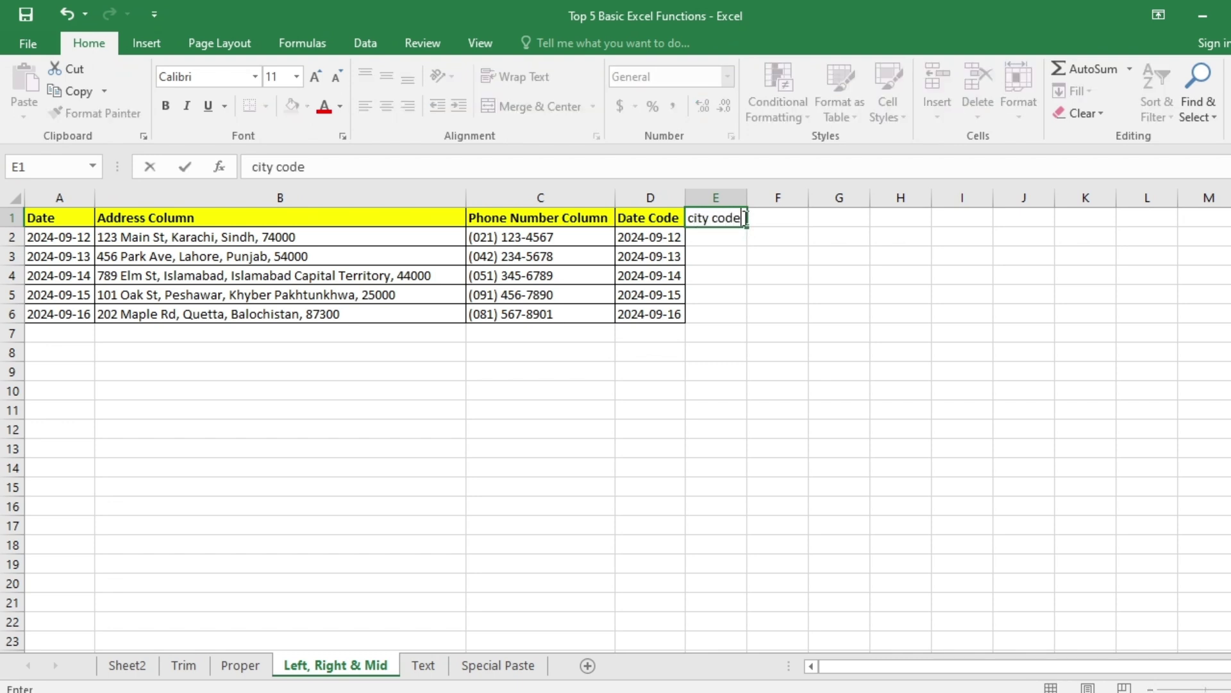
key(ctrl+Return)
key(Tab)
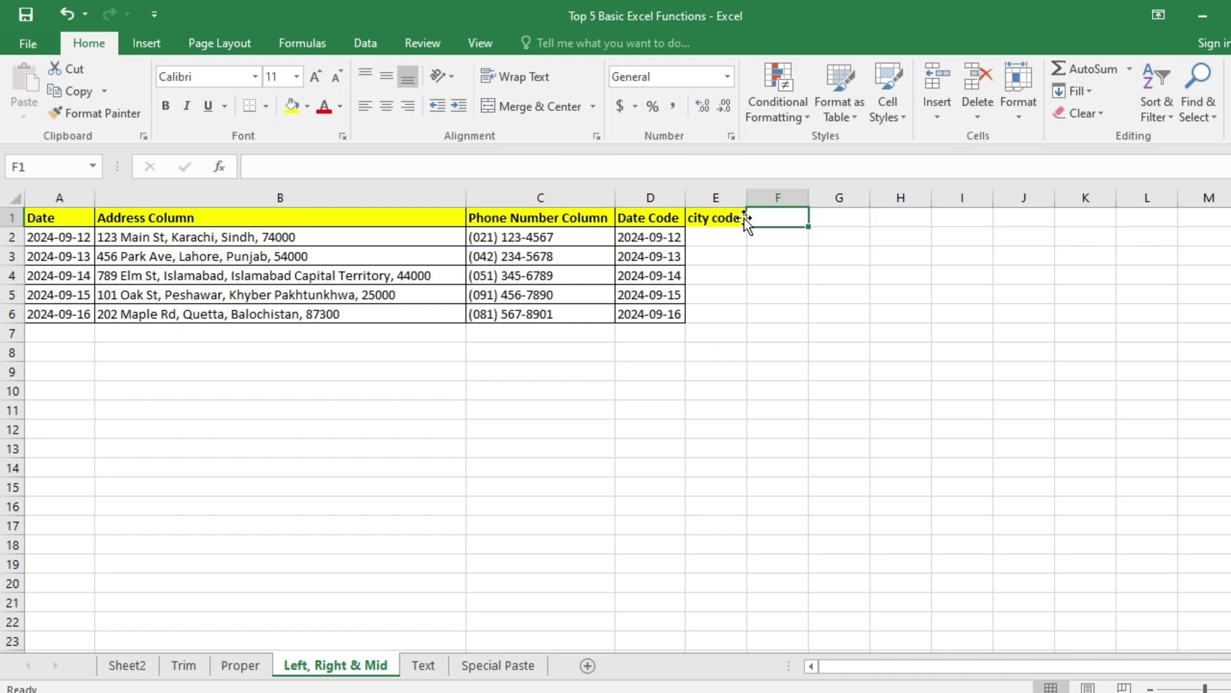
text(zip code)
key(Tab)
text(month)
key(Return)
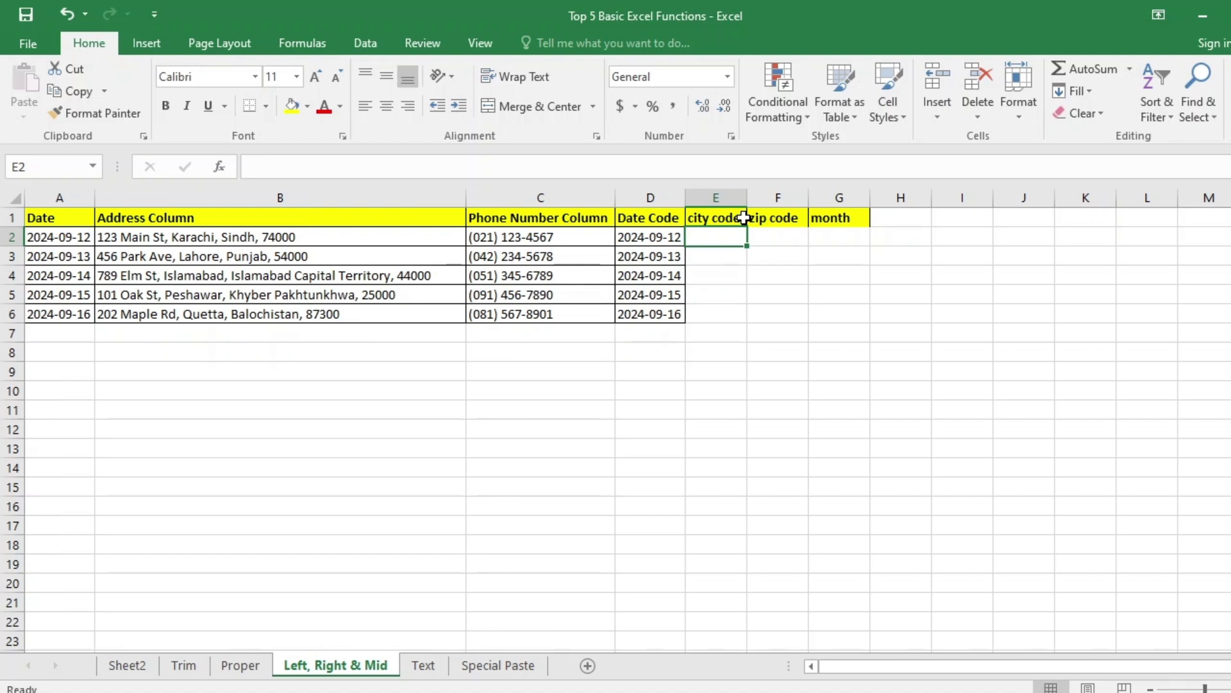
key(Left)
key(Left)
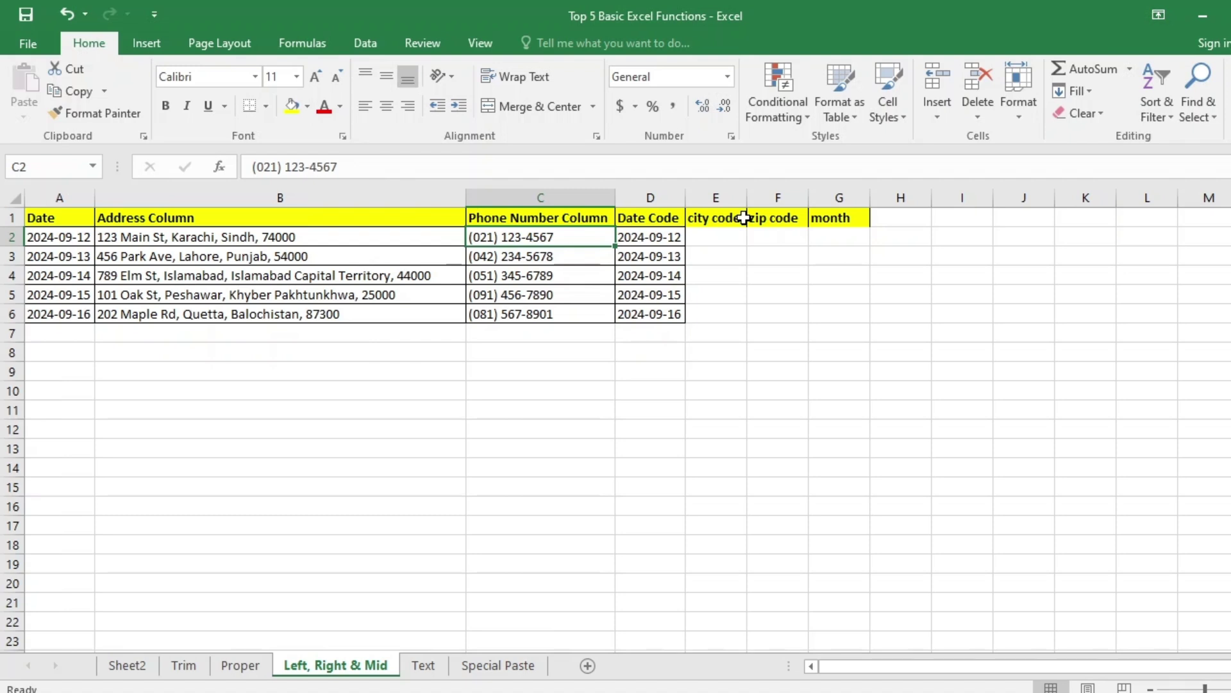
key(Down)
key(Up)
key(Right)
key(Right)
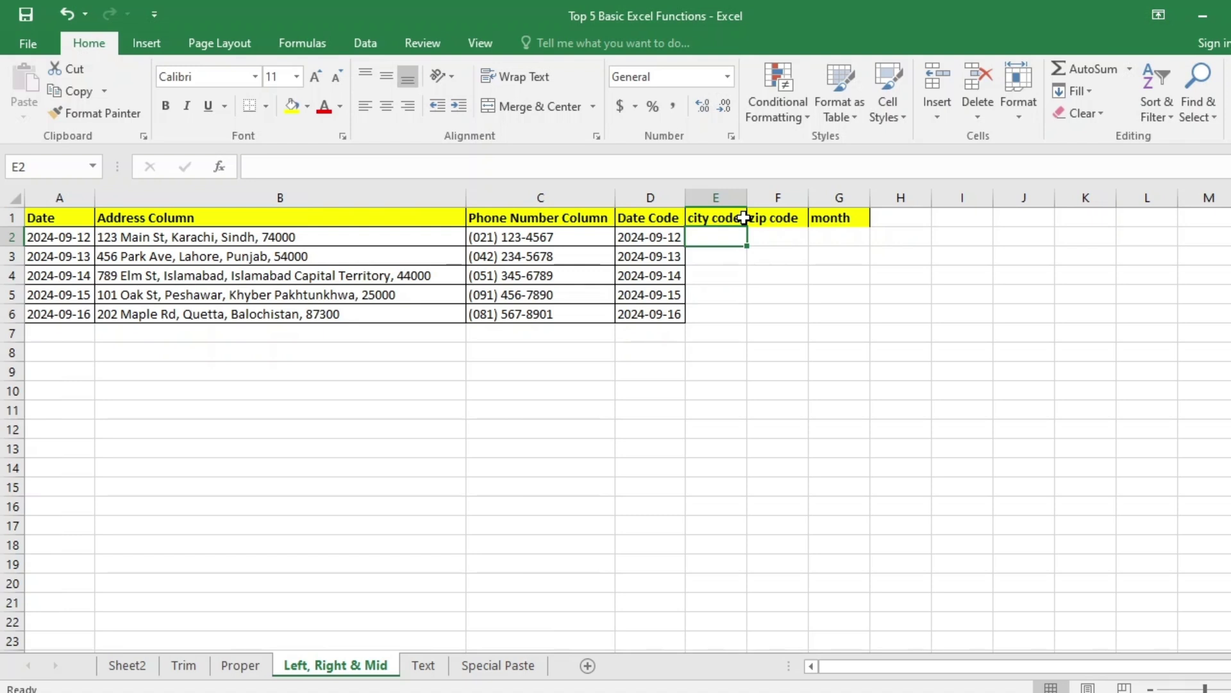
Step: Try to extract the city code from the phone number in C2 with =LEFT(C2,3) in cell E2
text(=lef)
key(Tab)
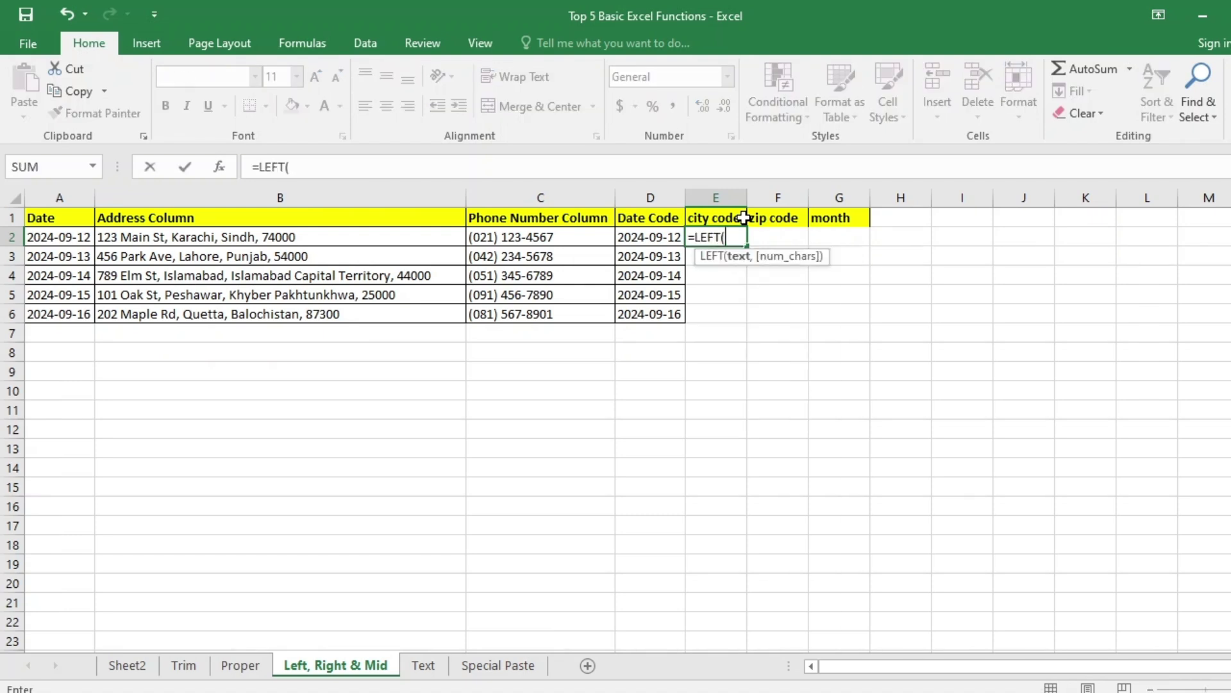
key(Left)
key(Left)
text(,)
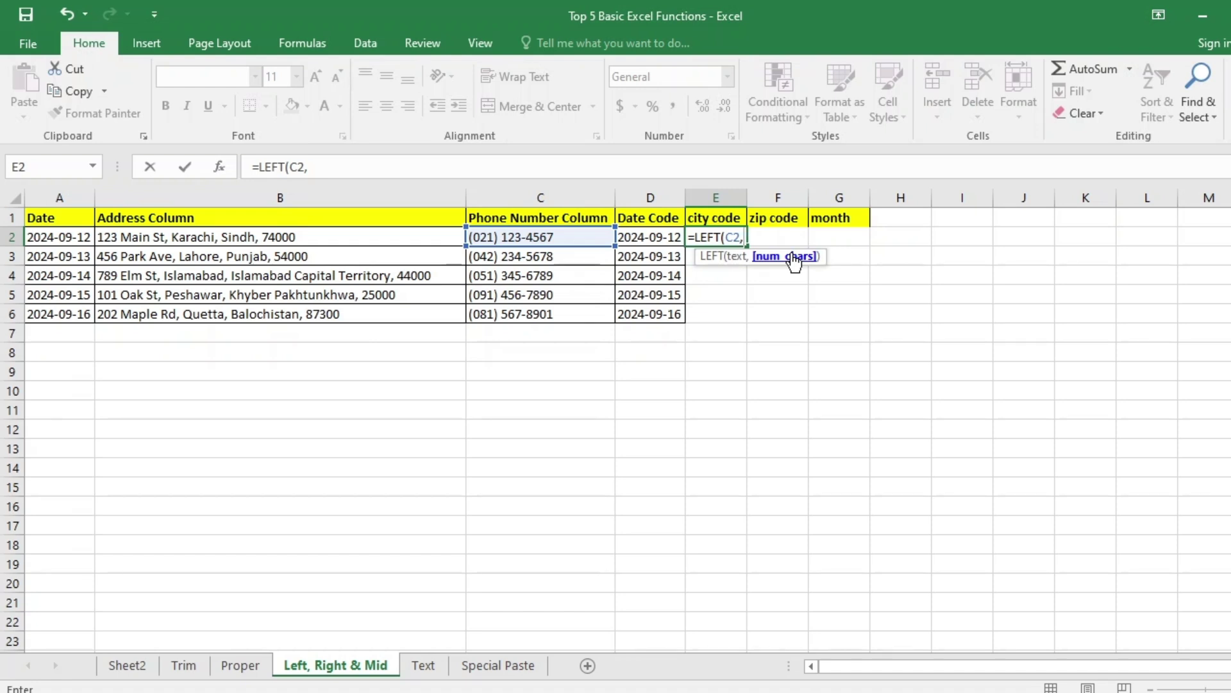
text(3)
key(Return)
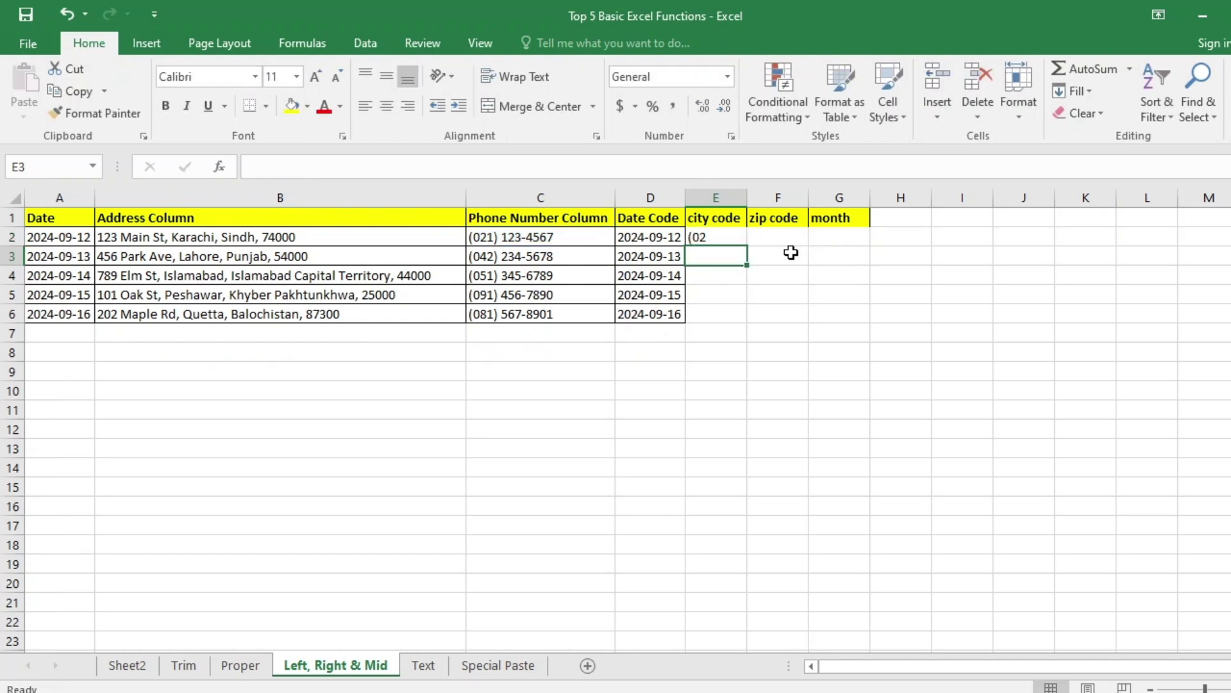
Step: Replace the city code formula in E2 with =LEFT(C2,5) and fill it down to E6
key(Up)
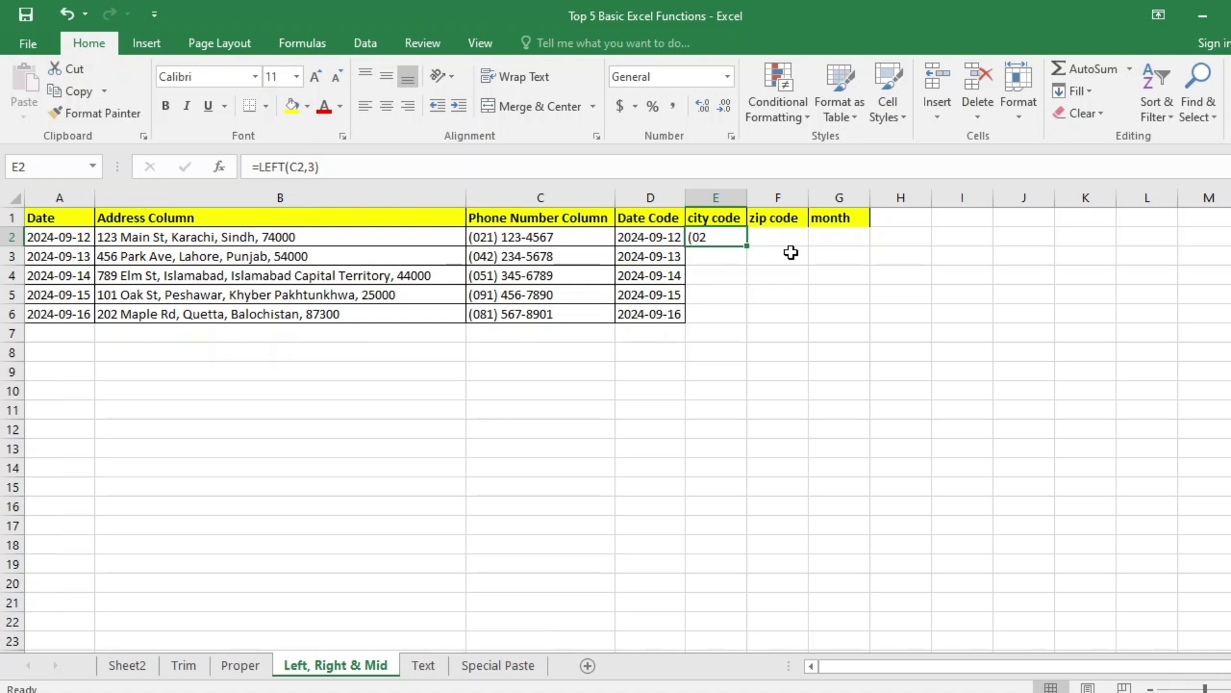
text(=)
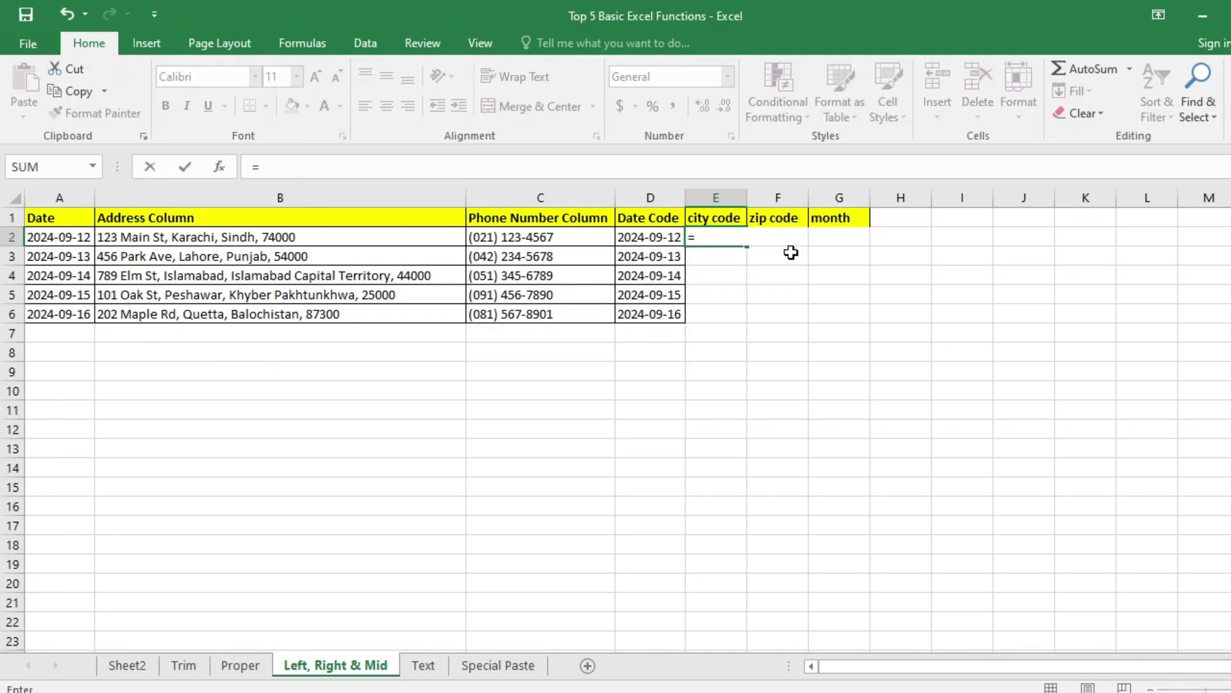
text(lef)
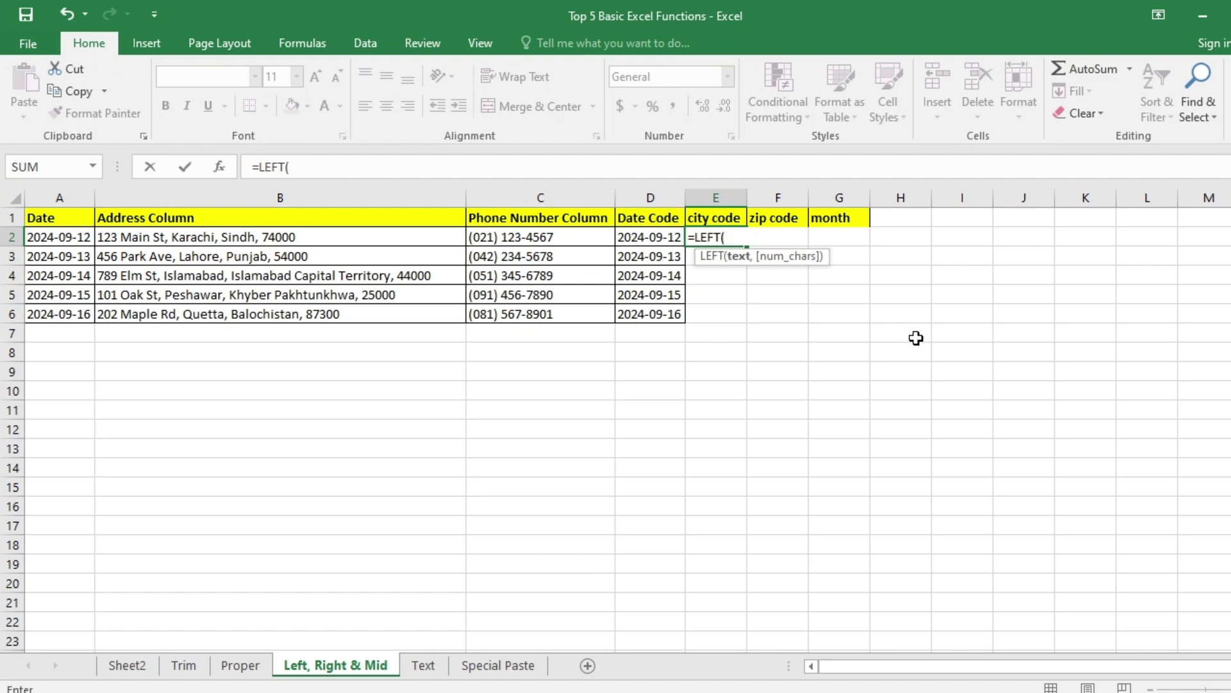
key(Left)
key(Left)
text(,)
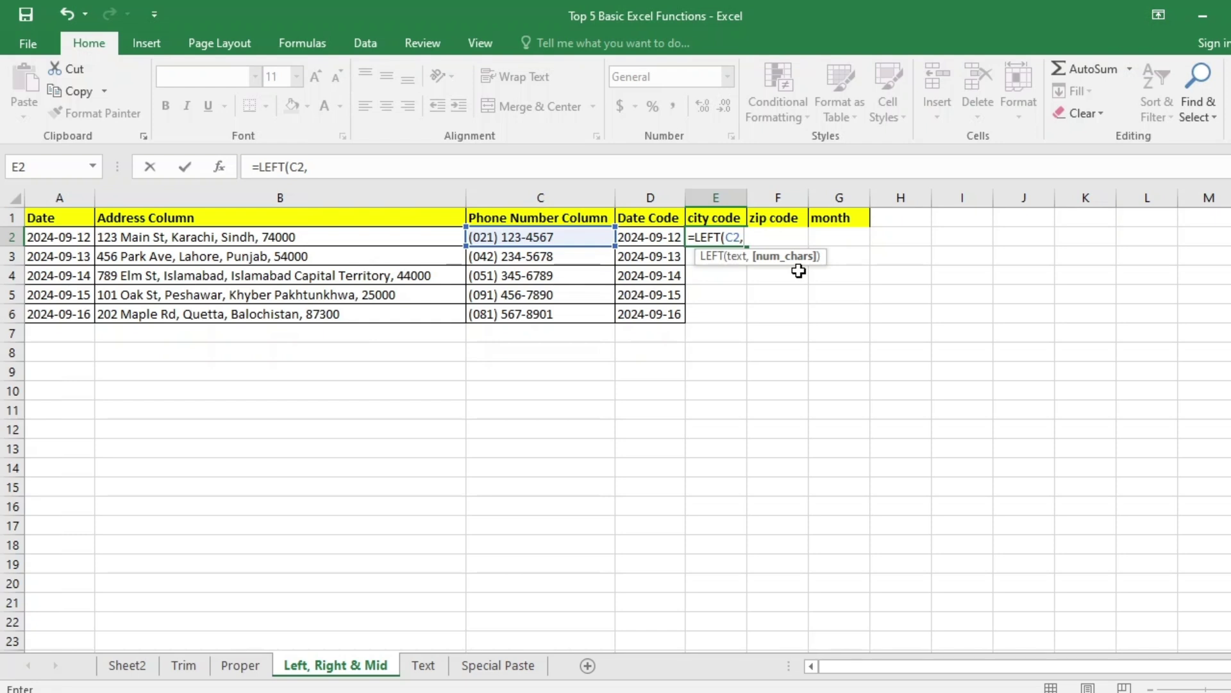
text(5)
key(Return)
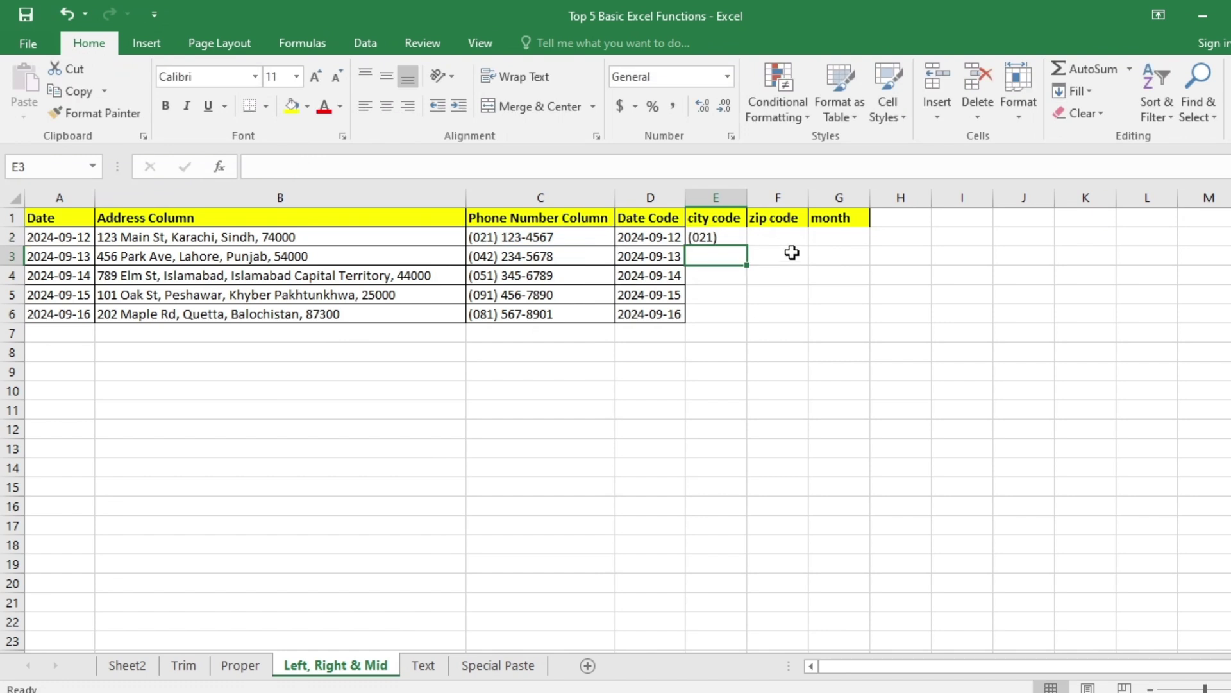
click(735, 239)
double_click(749, 249)
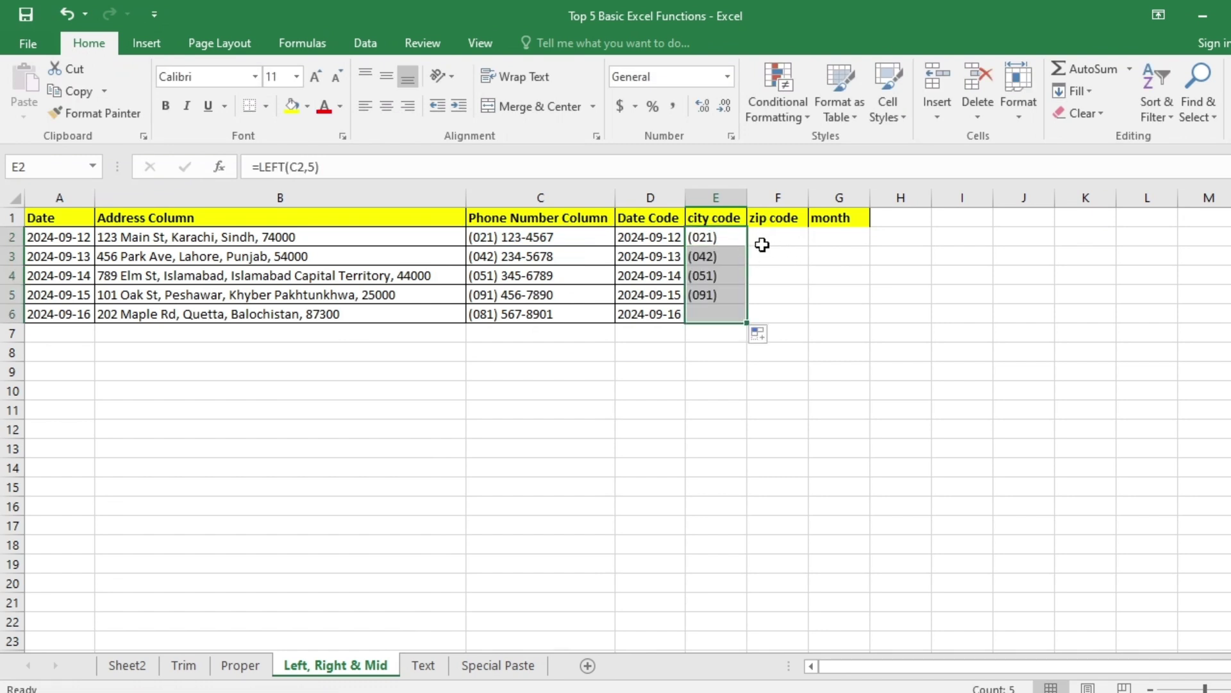
Step: Extract the zip code from the address in B2 with =RIGHT(B2,5) in cell F2 and fill it down to F6
click(800, 242)
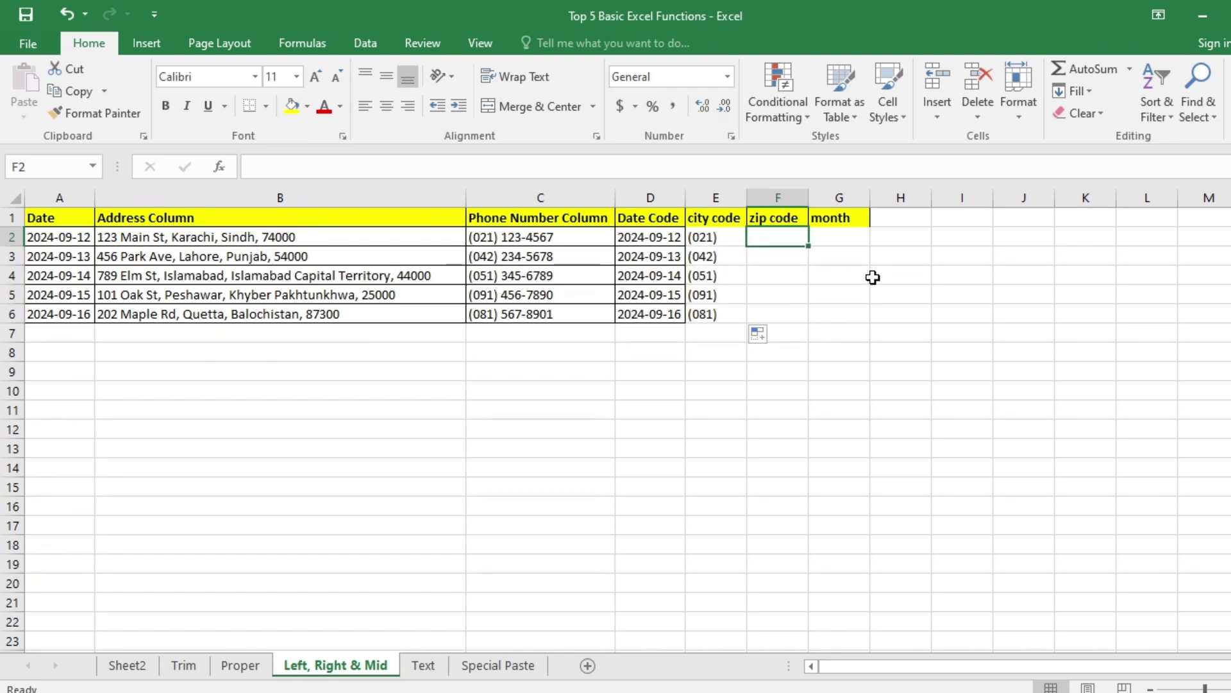
text(=)
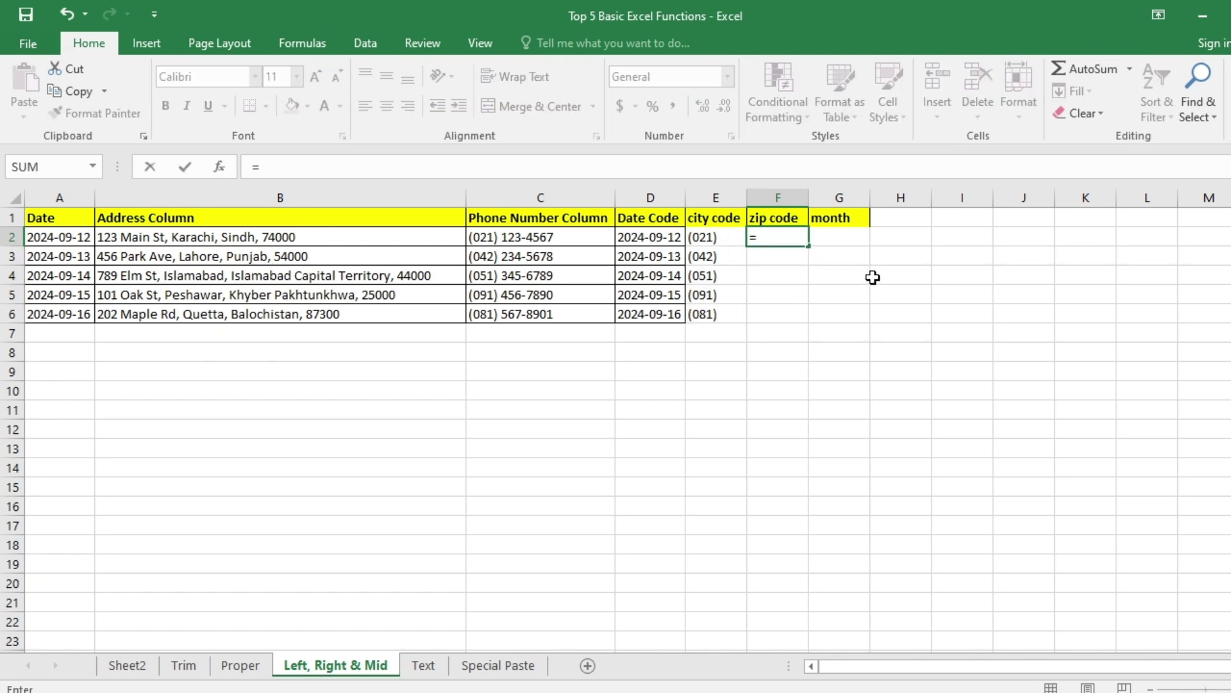
text(rig)
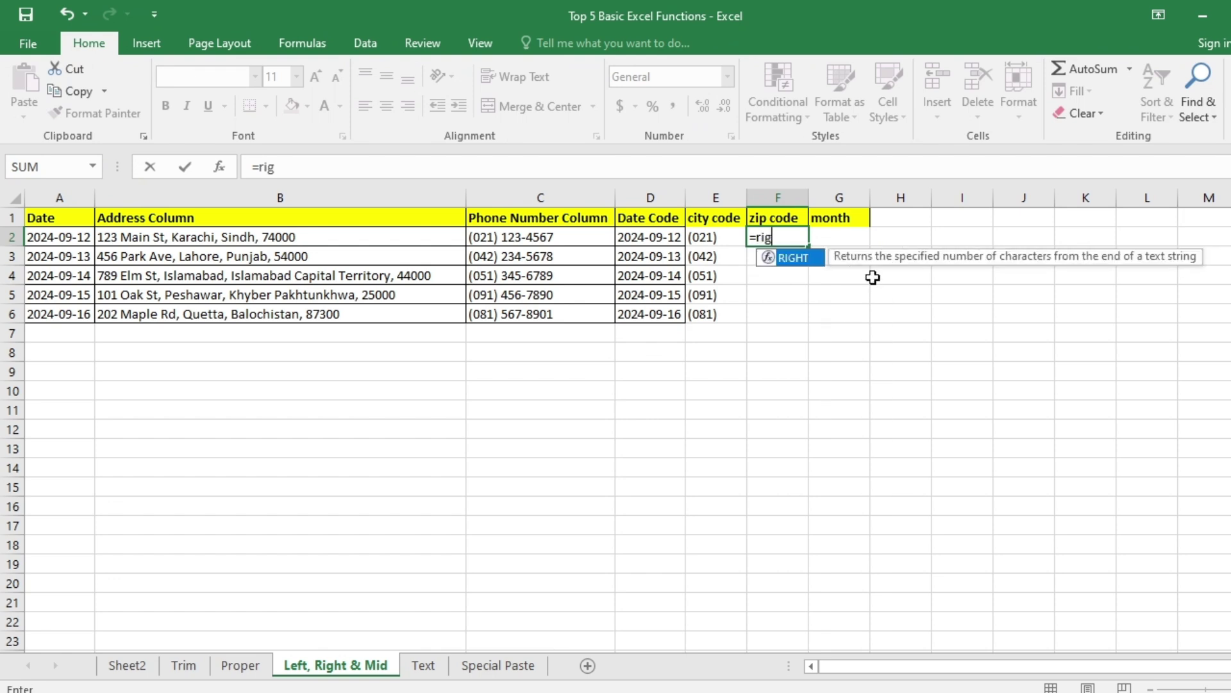
key(Tab)
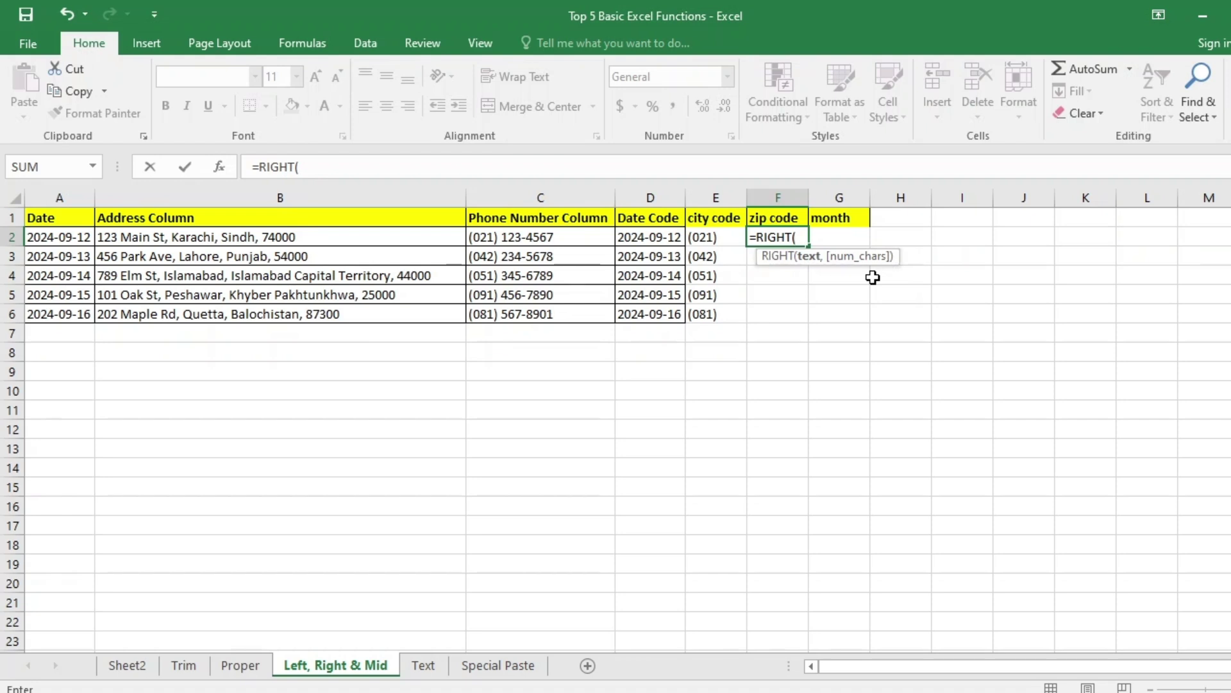
click(347, 236)
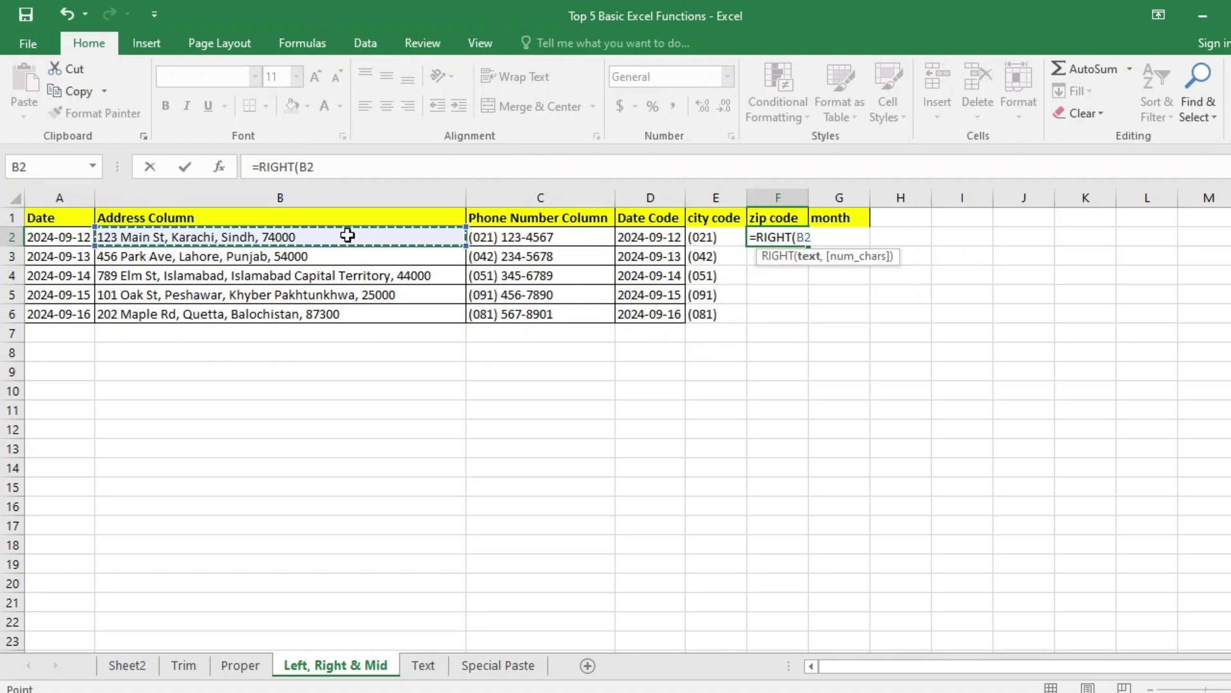
text(,)
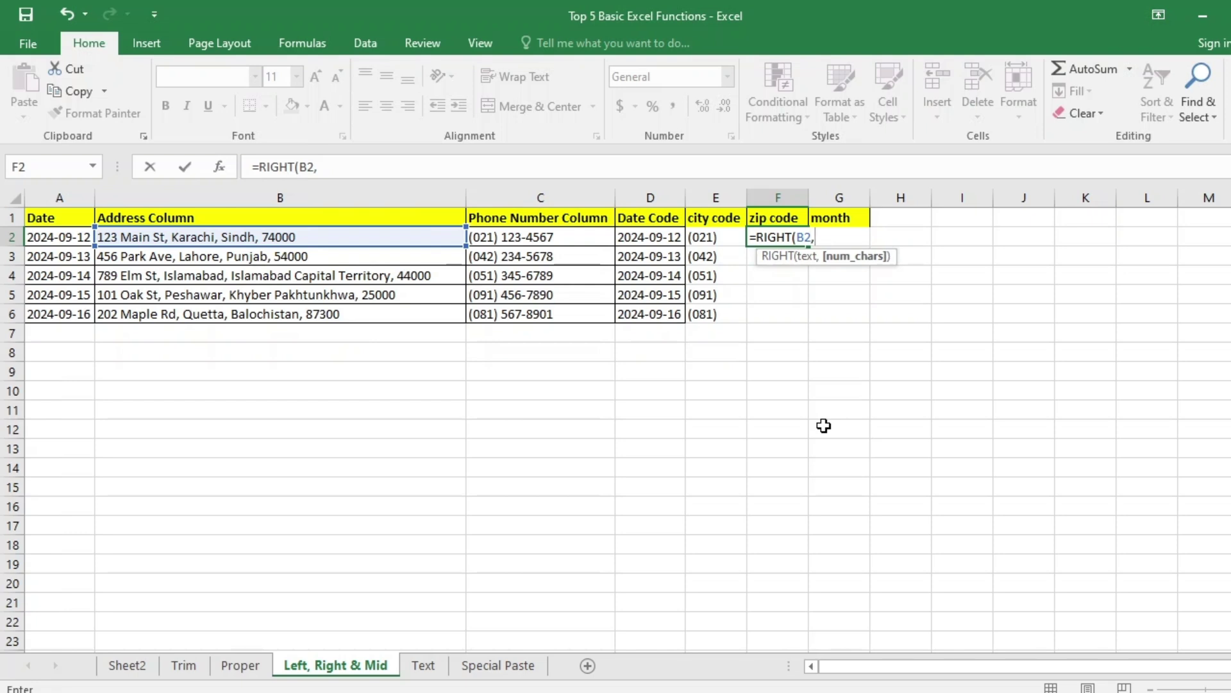
text(5)
key(Return)
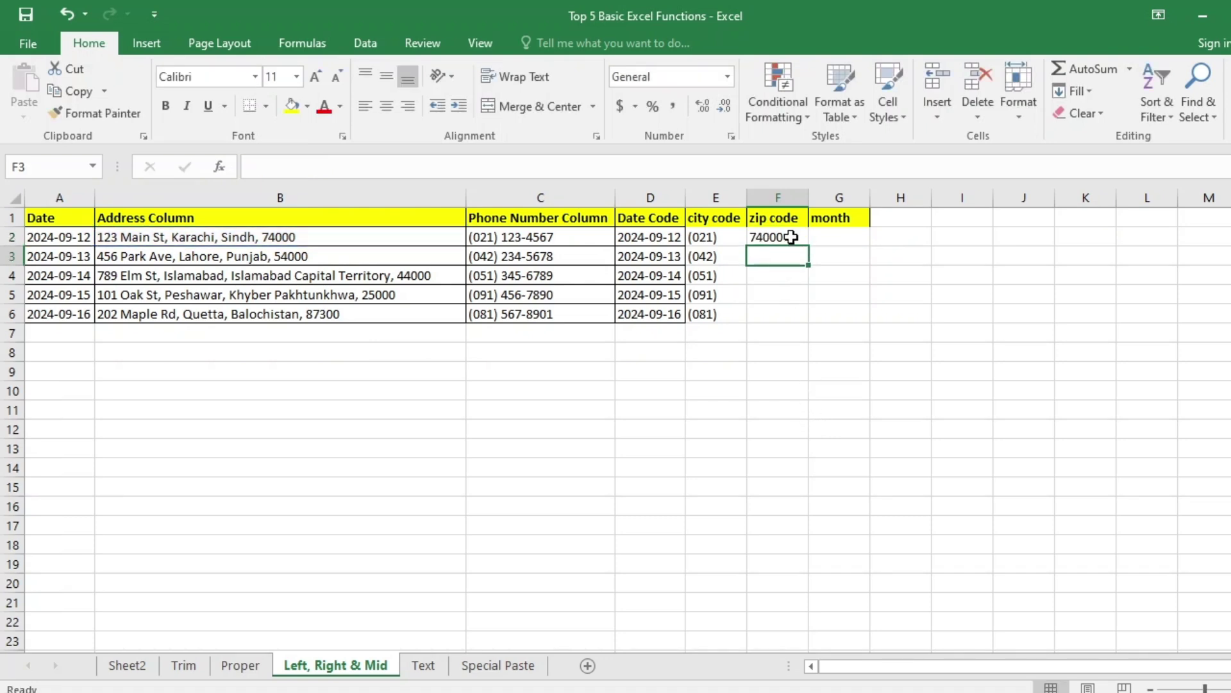
click(792, 237)
double_click(808, 246)
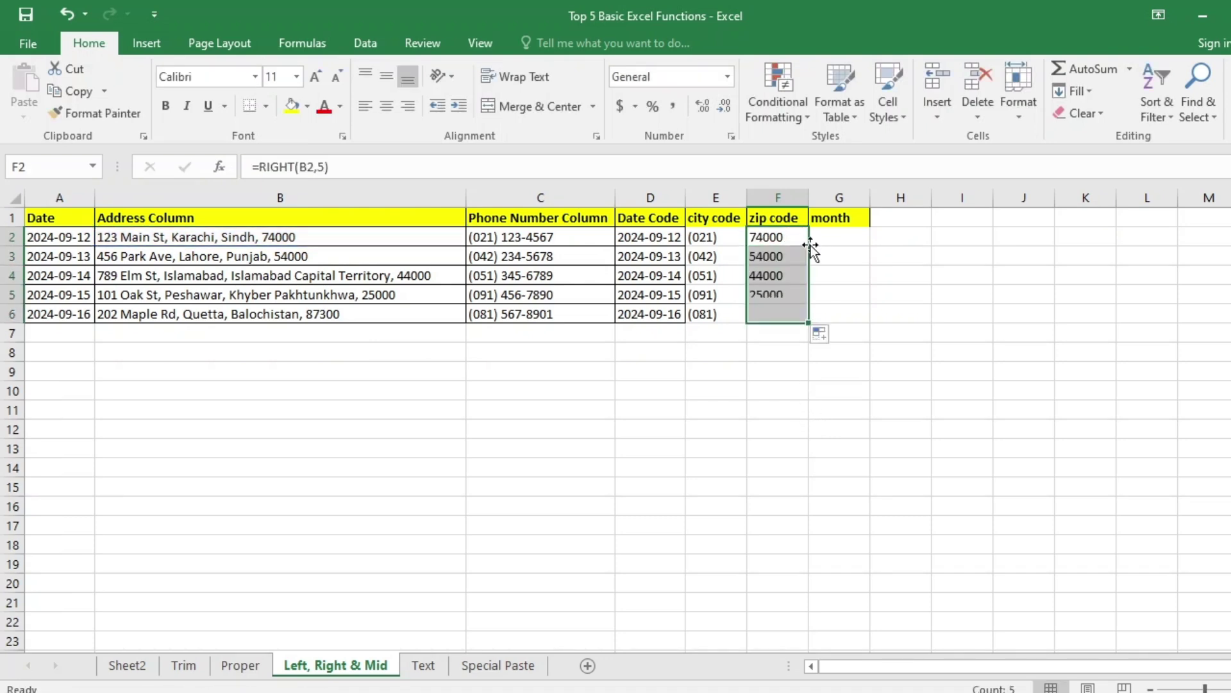
Step: Extract the month from the date code in D2 with =MID(D2,6,2) in cell G2 and fill it down to G6
click(843, 240)
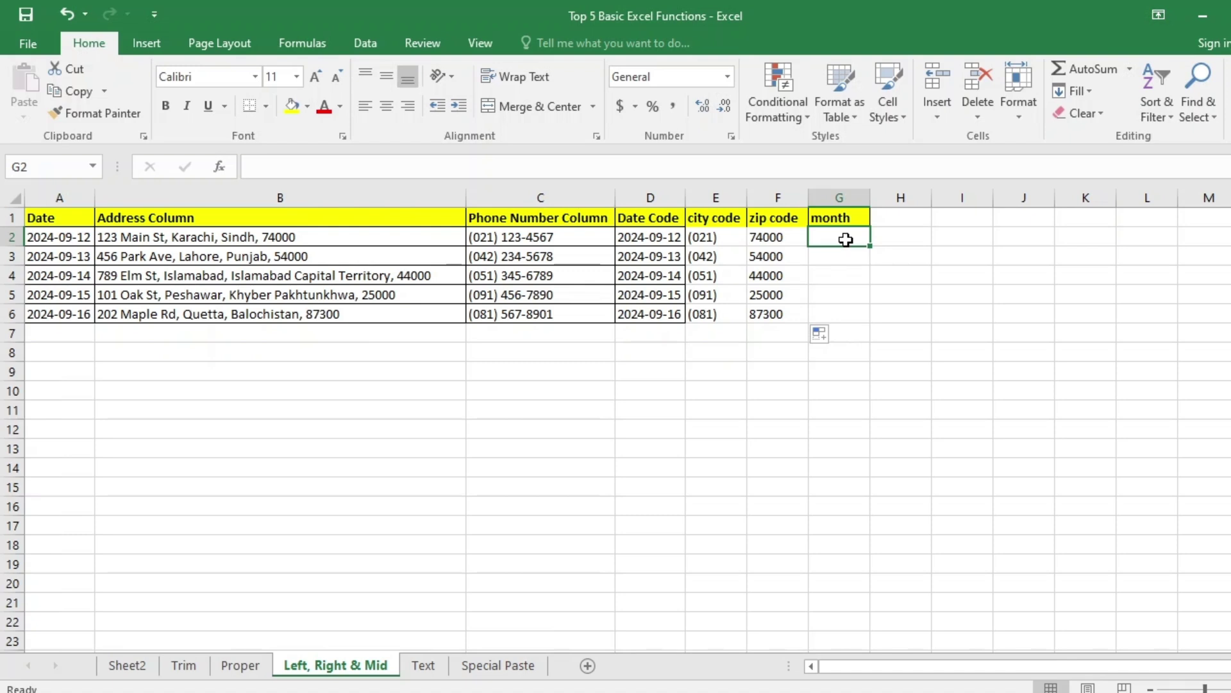
text(=)
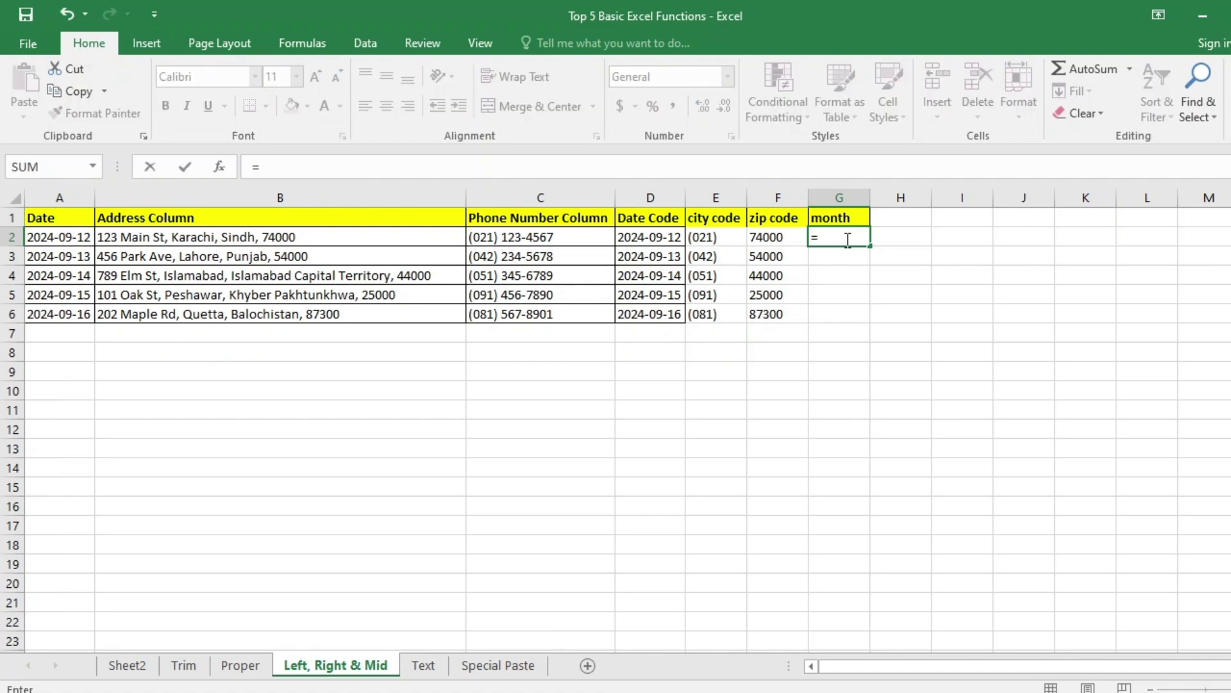
text(mi)
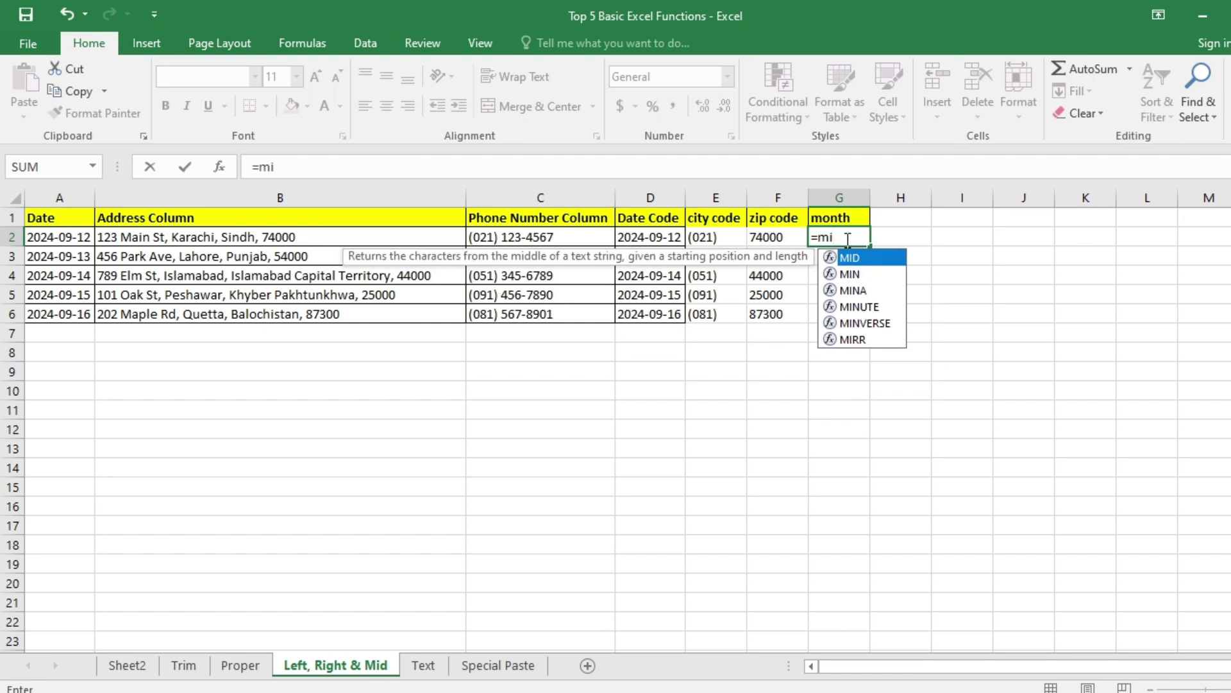
text(d)
key(Tab)
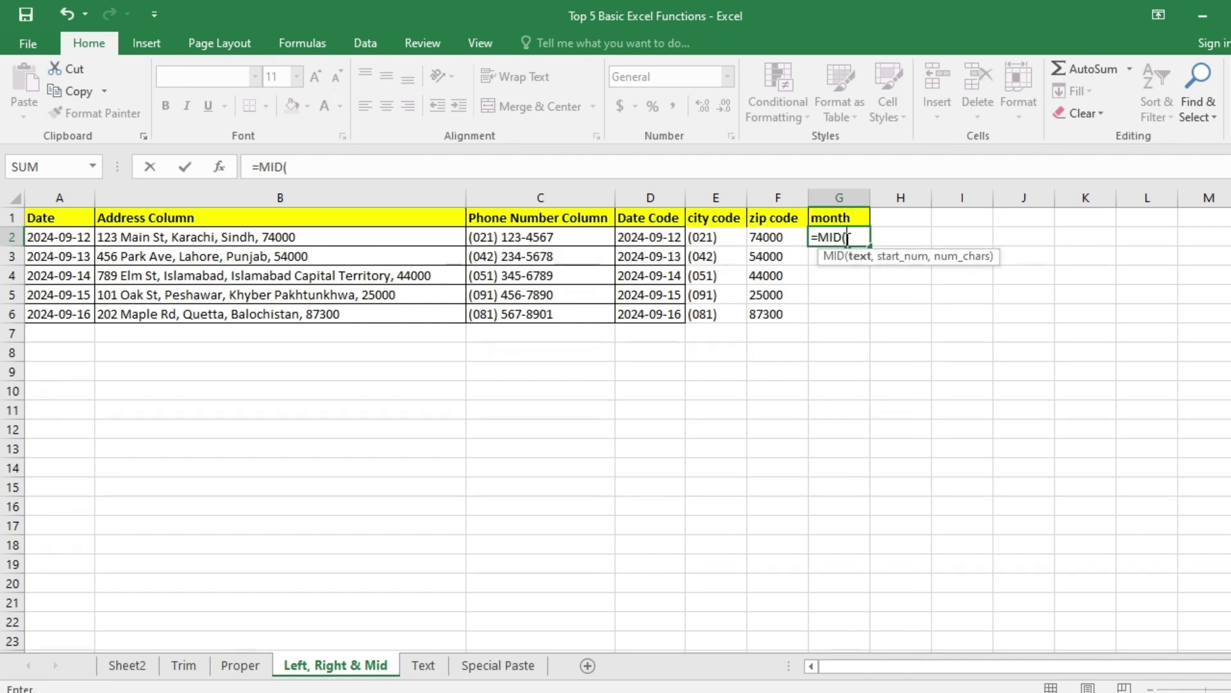
key(Left)
key(Left)
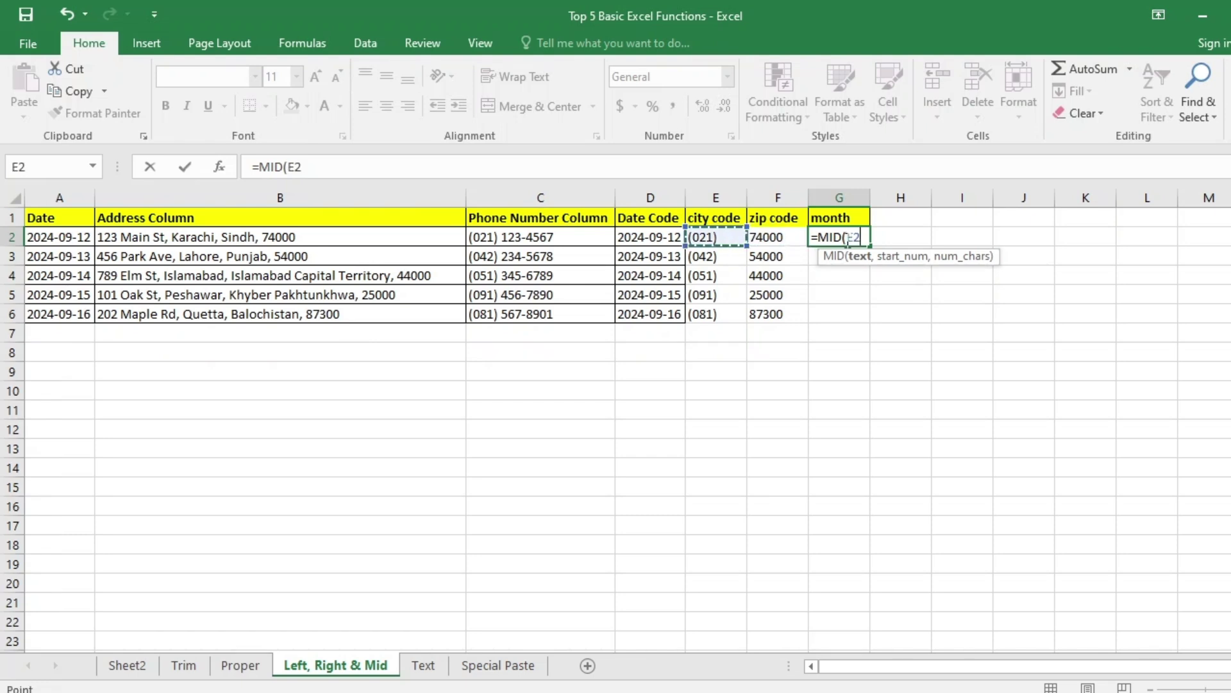
key(Left)
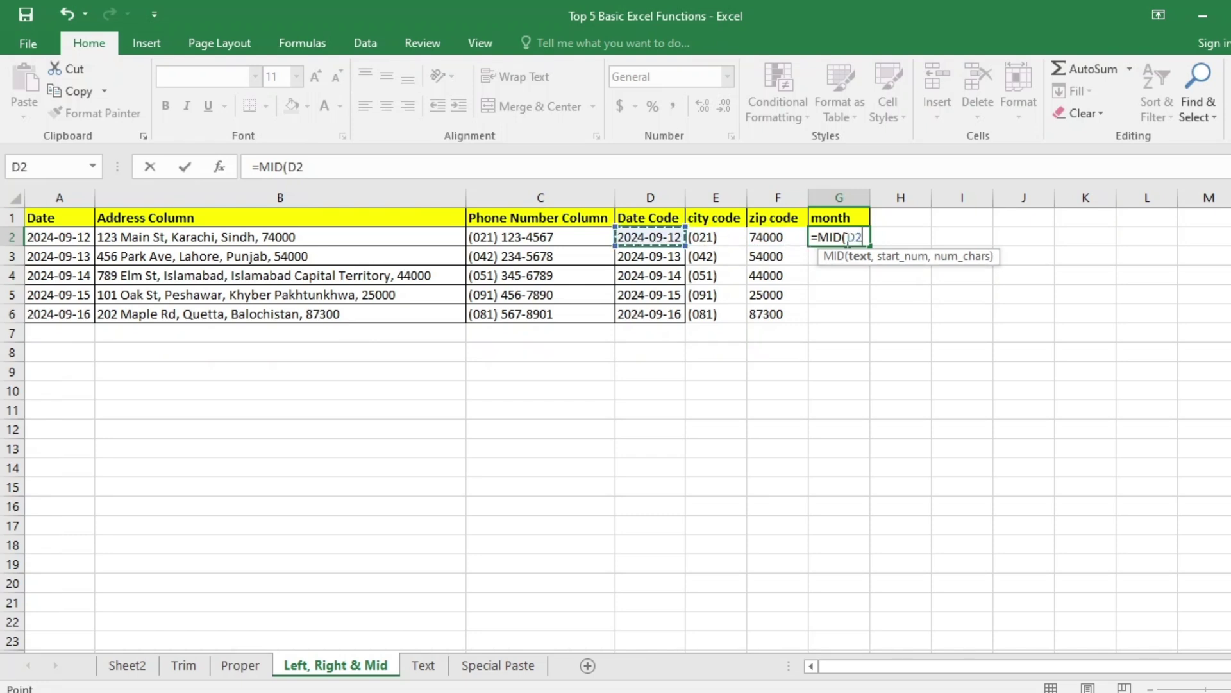
text(,)
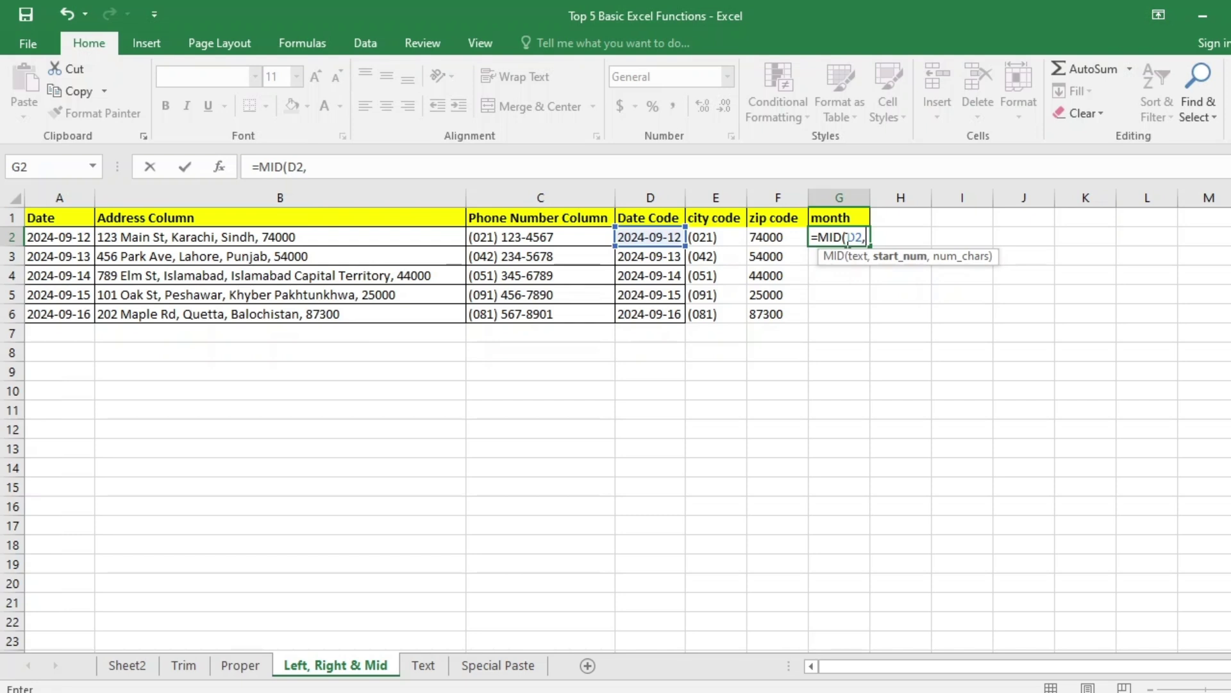
text(6,)
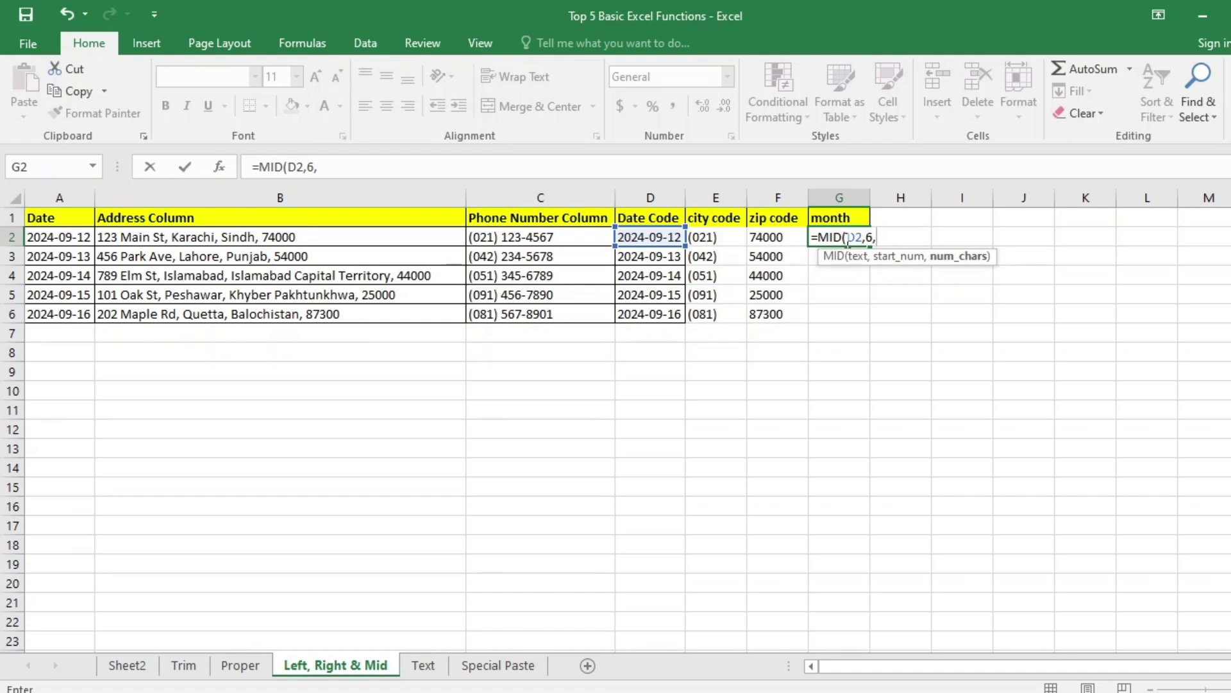
text(2)
key(Return)
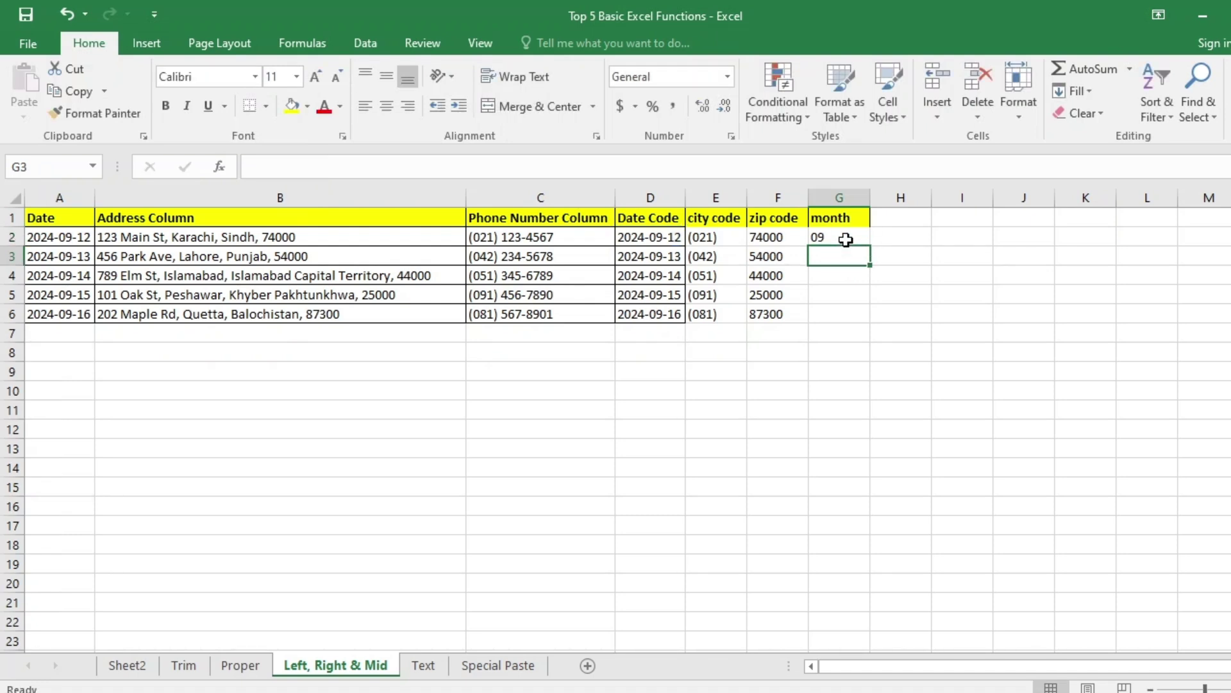
click(844, 239)
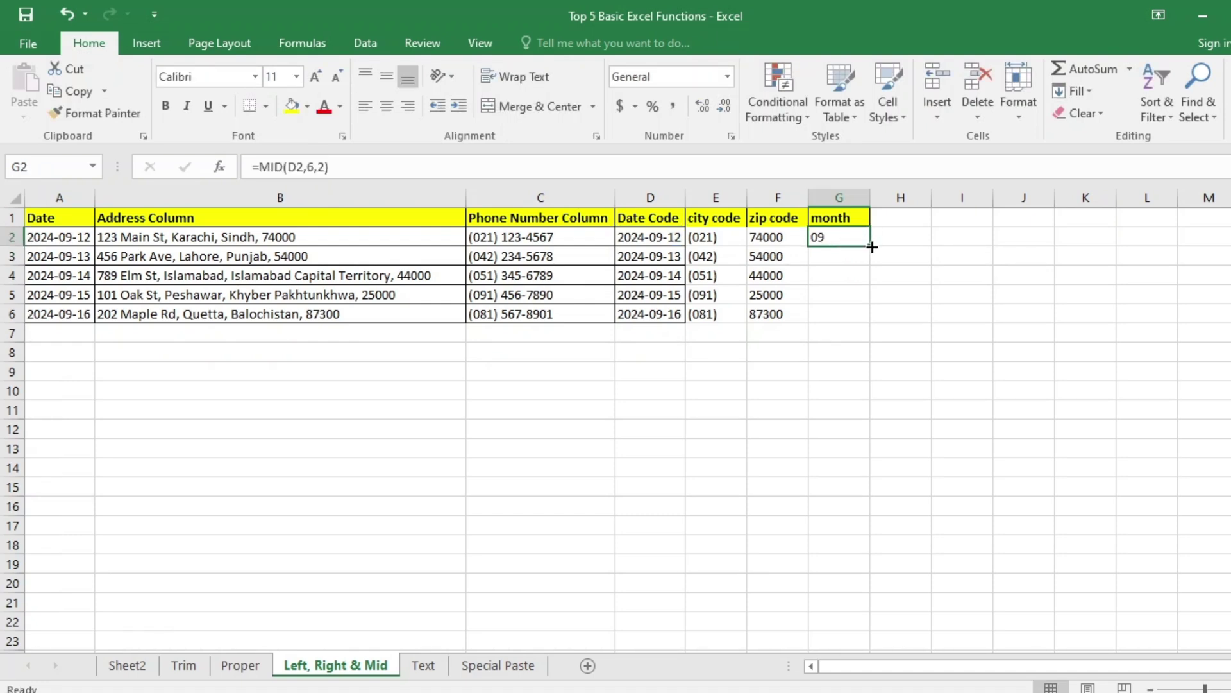
double_click(871, 248)
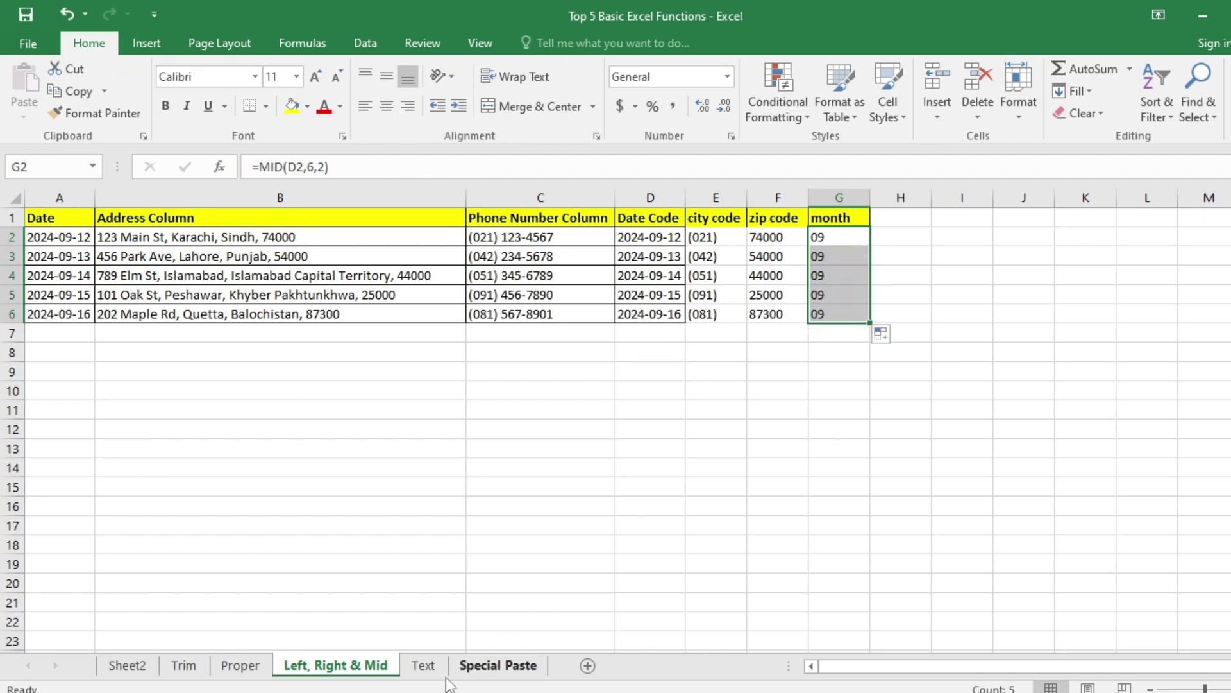
Step: Compare the Date Code column on the Text sheet with D2:D6 on the Left, Right & Mid sheet, ending on the Text sheet
click(422, 670)
click(364, 272)
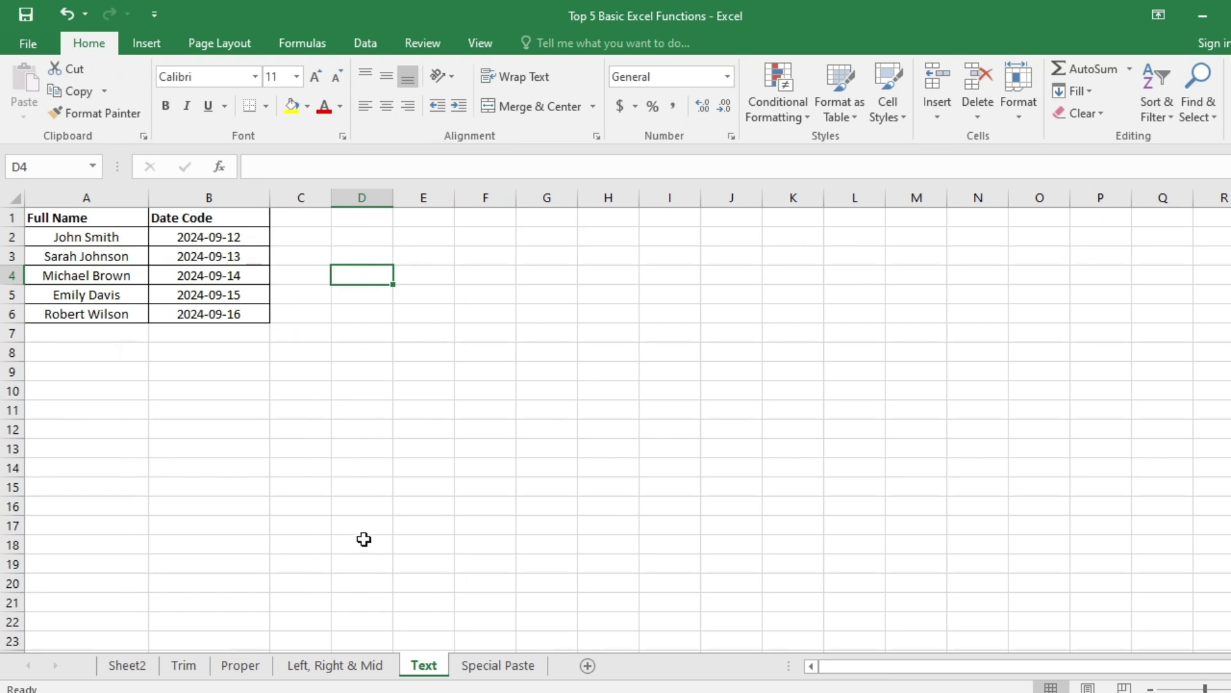
click(351, 667)
click(794, 389)
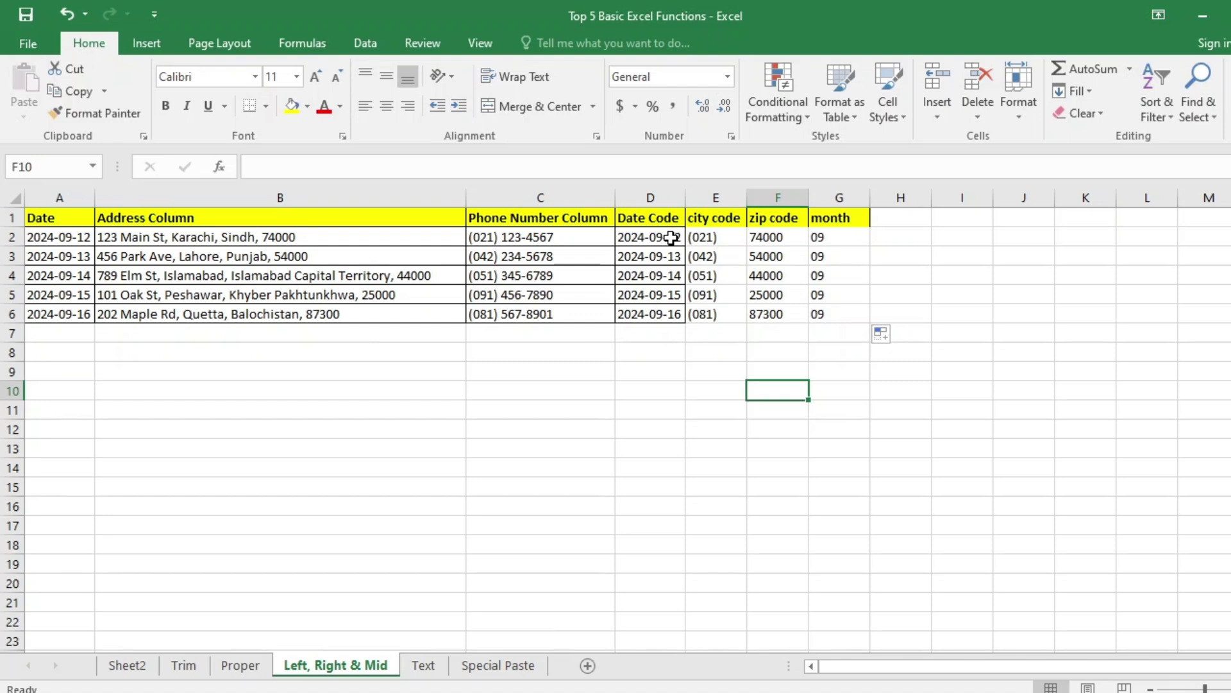
drag(671, 237, 672, 312)
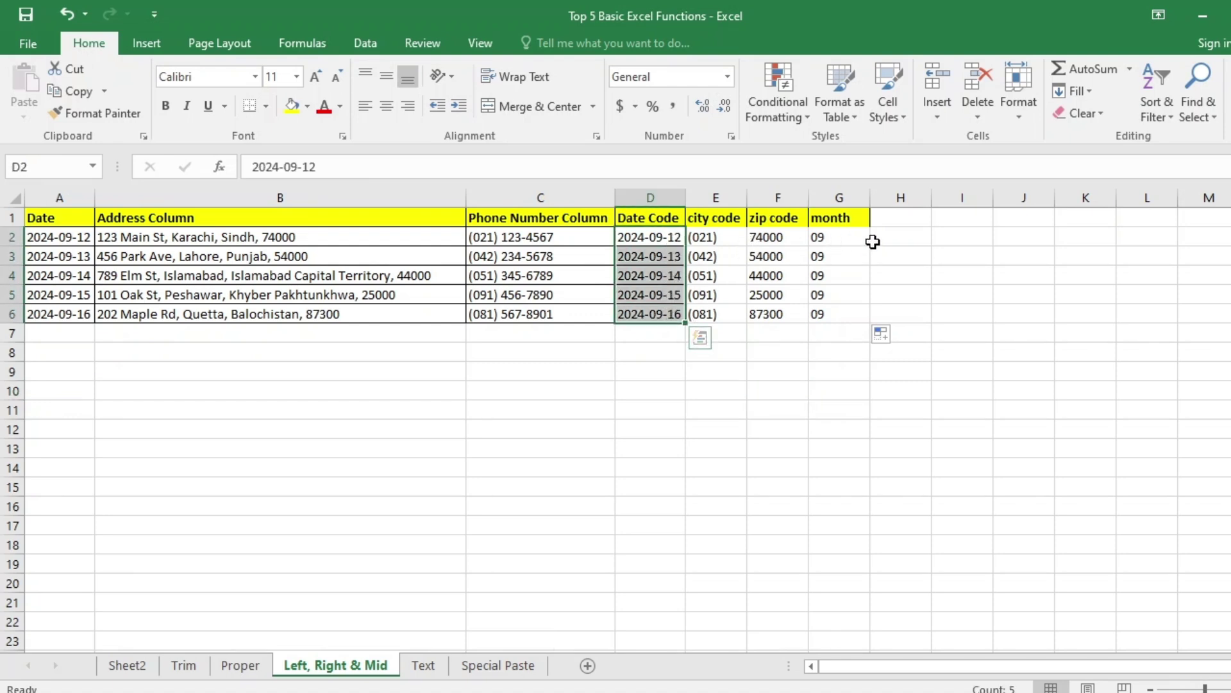
click(423, 666)
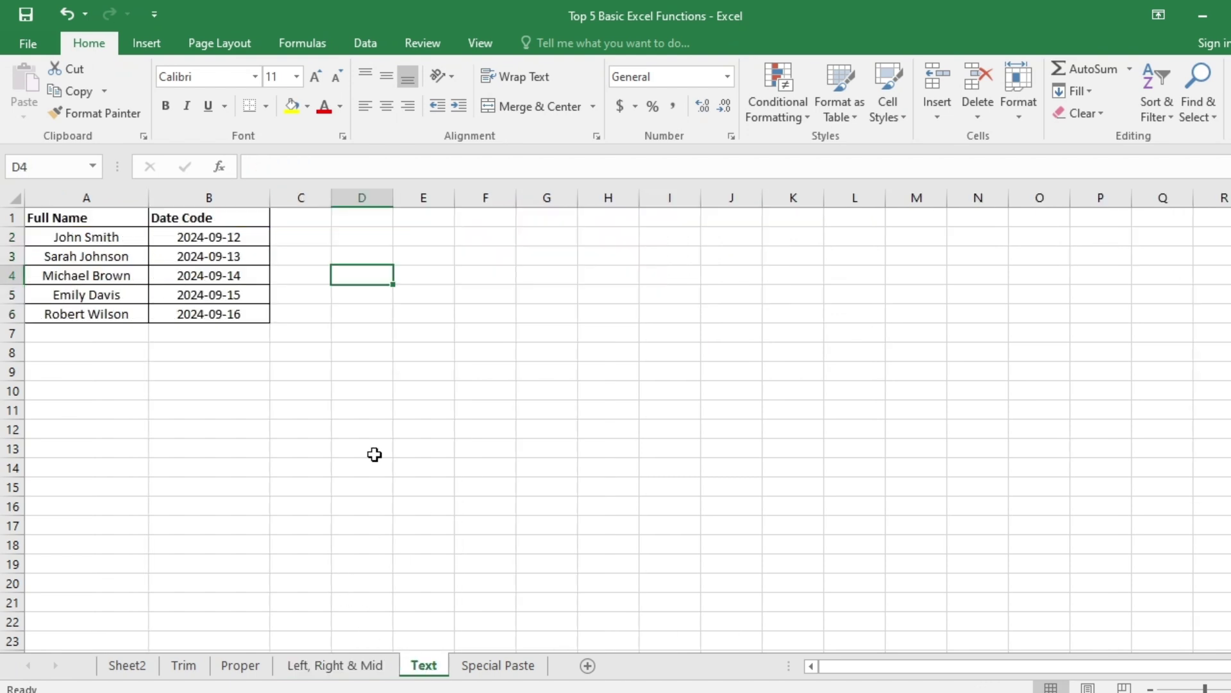
Step: Try to extract the year from the date in B2 with =LEFT(B2,4) in cell C2 of the Text sheet
click(310, 232)
text(=t)
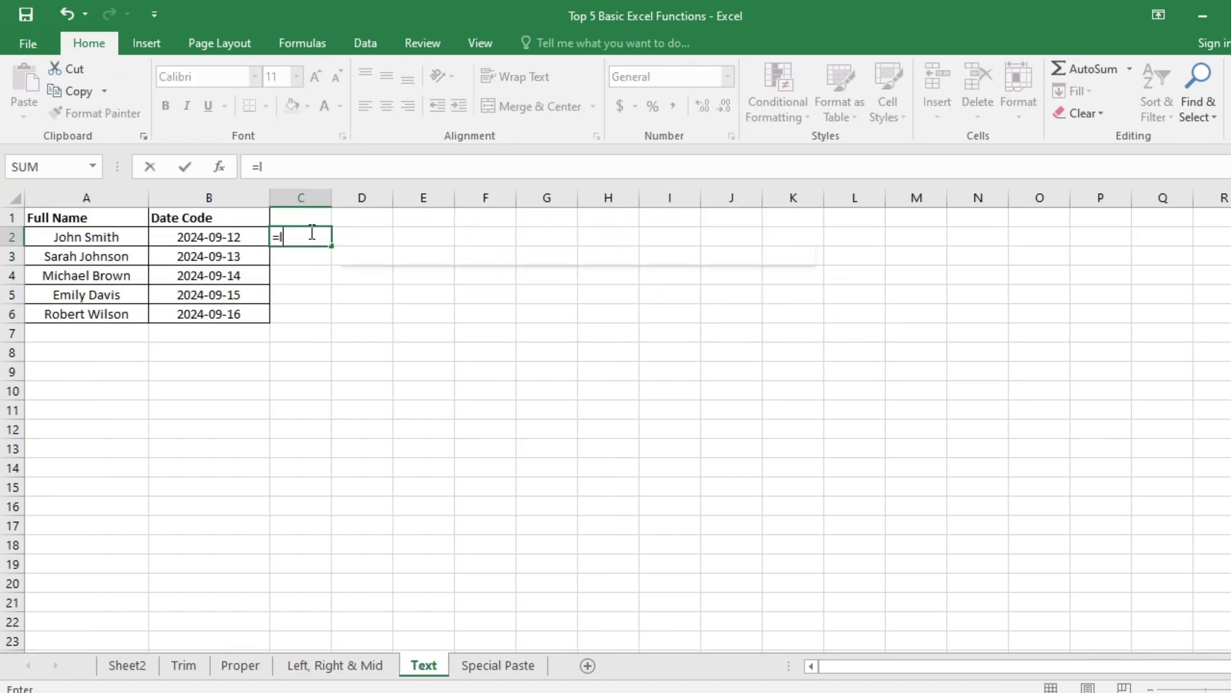
key(Right)
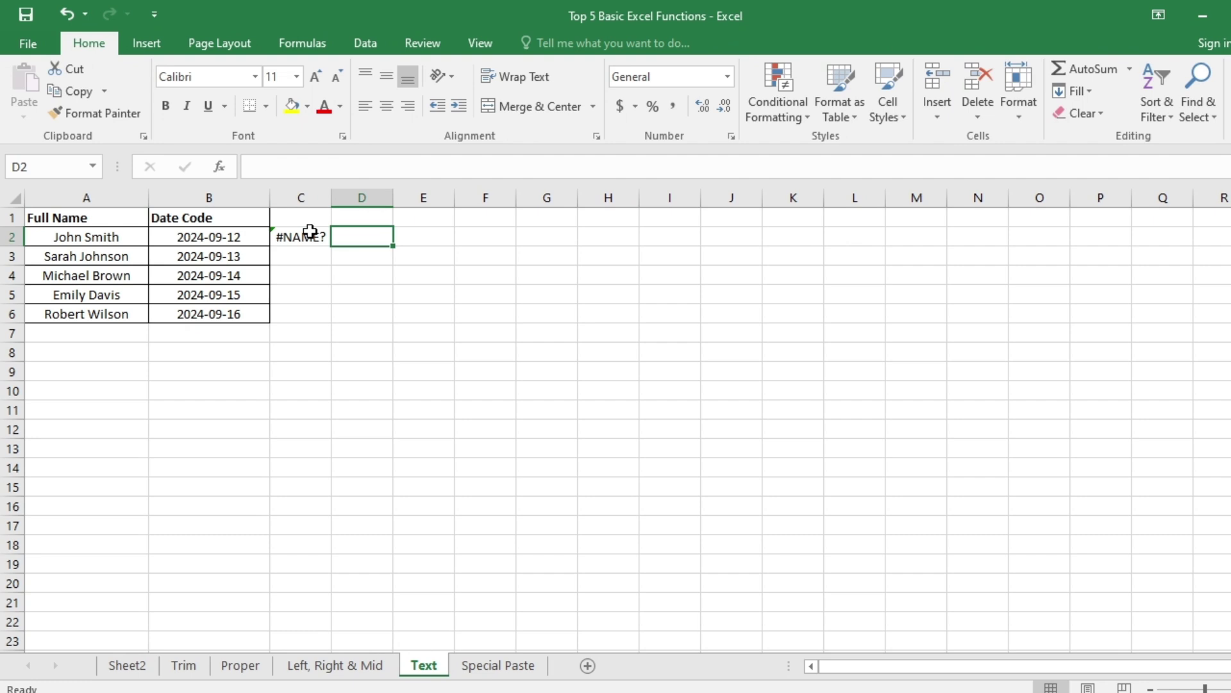
click(310, 232)
text(=lef)
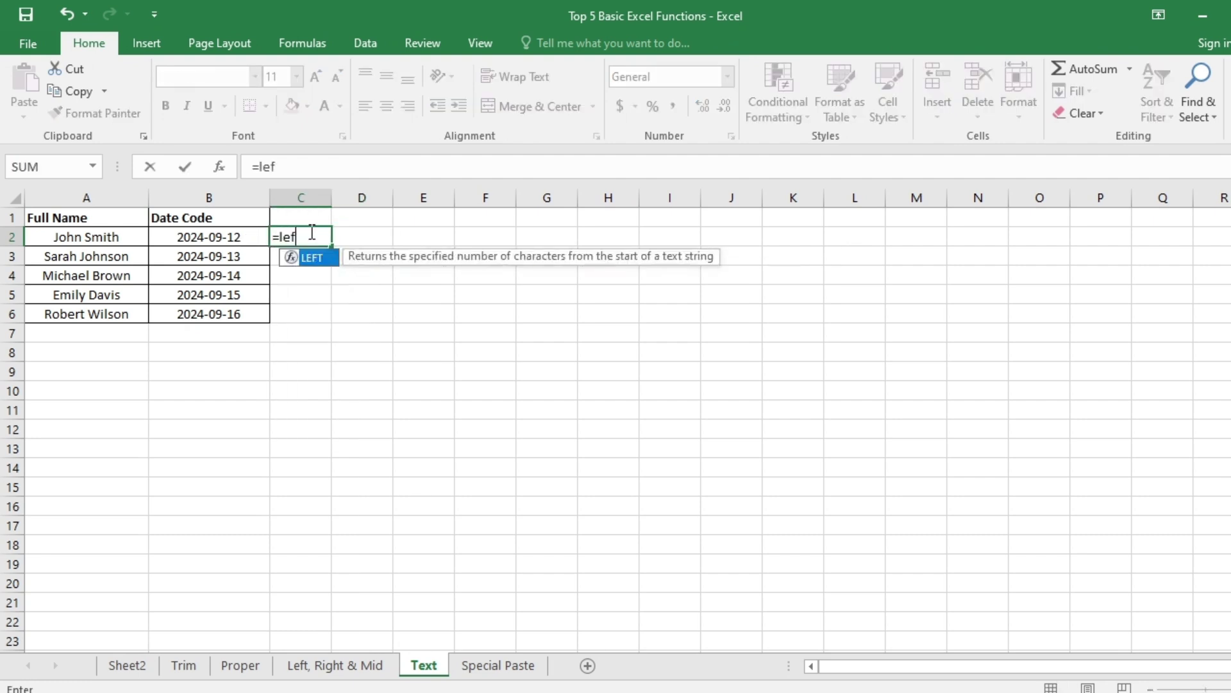
key(Tab)
key(Left)
text(,4)
key(Return)
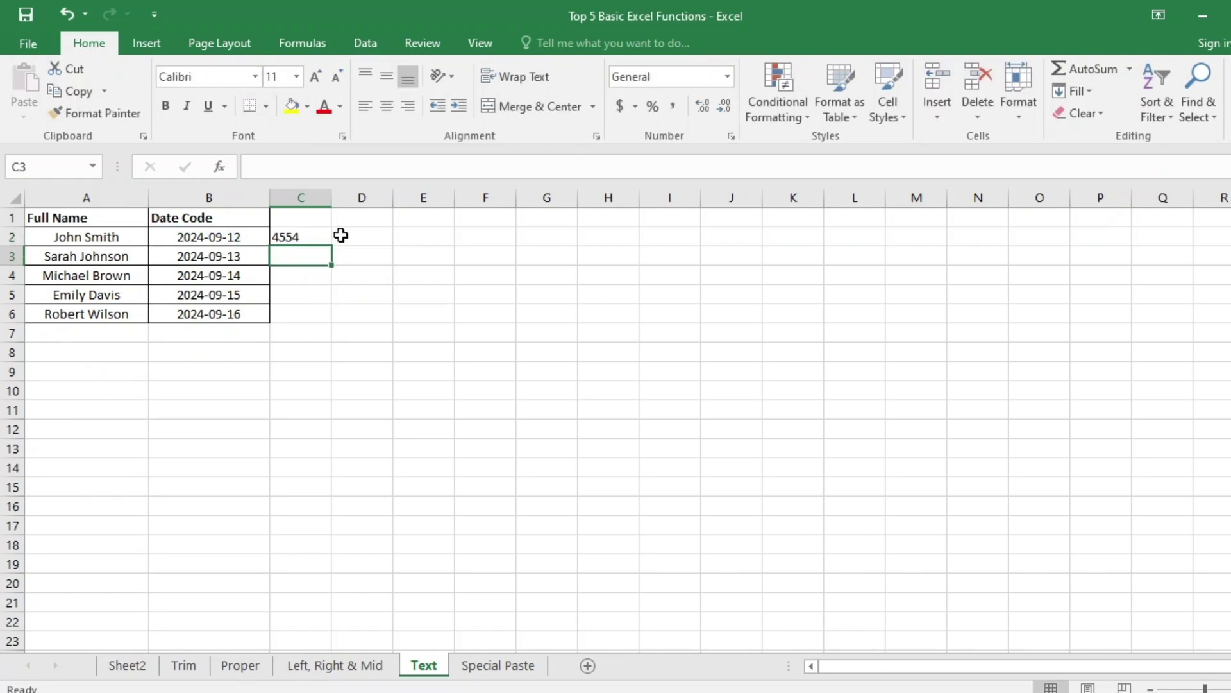
Step: Examine the LEFT formula in C2 and the underlying date values in B2:B6
click(325, 237)
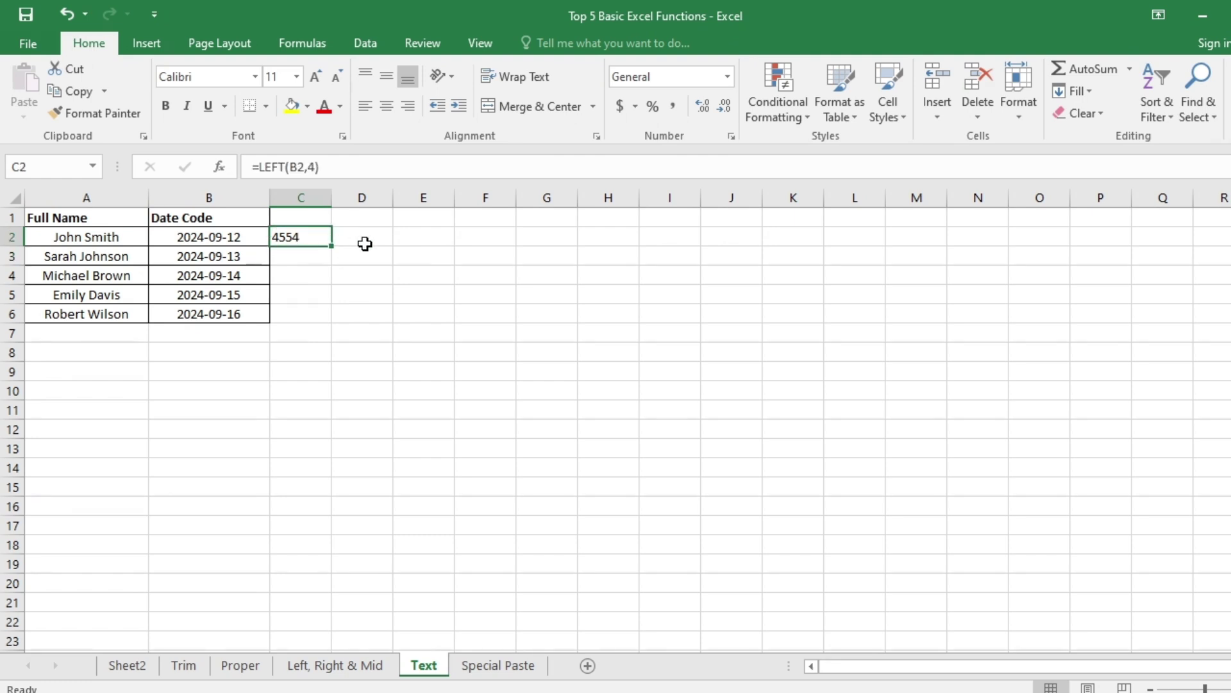
drag(230, 237, 228, 308)
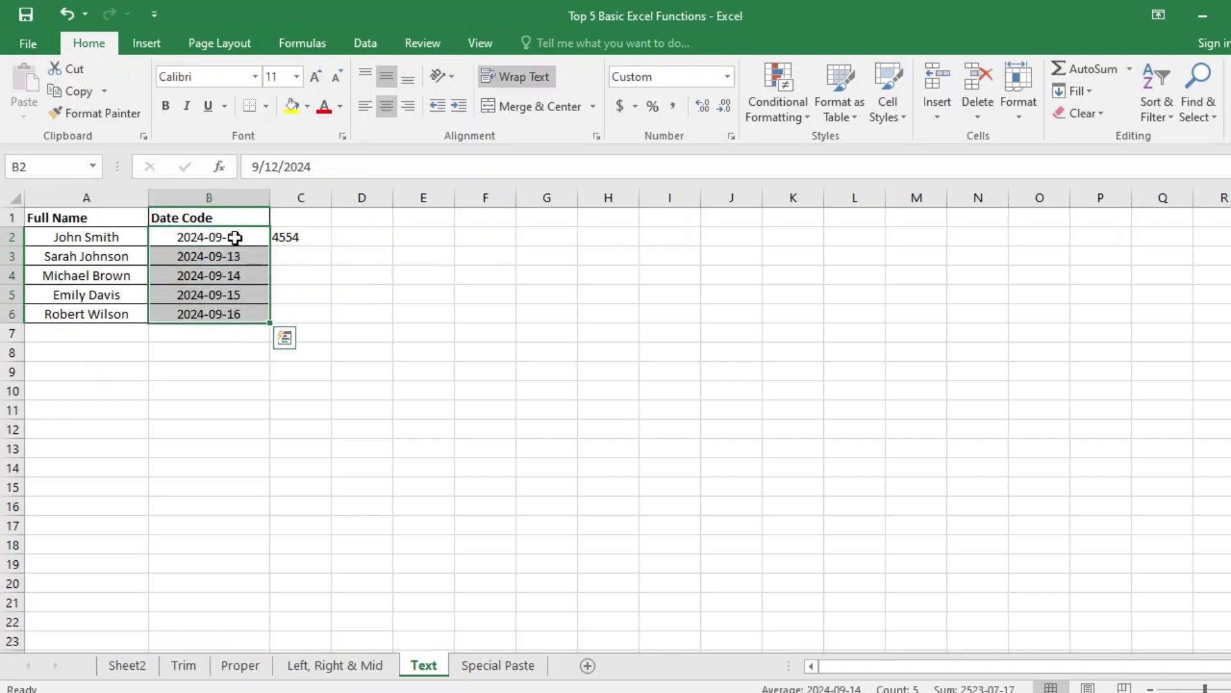
click(279, 236)
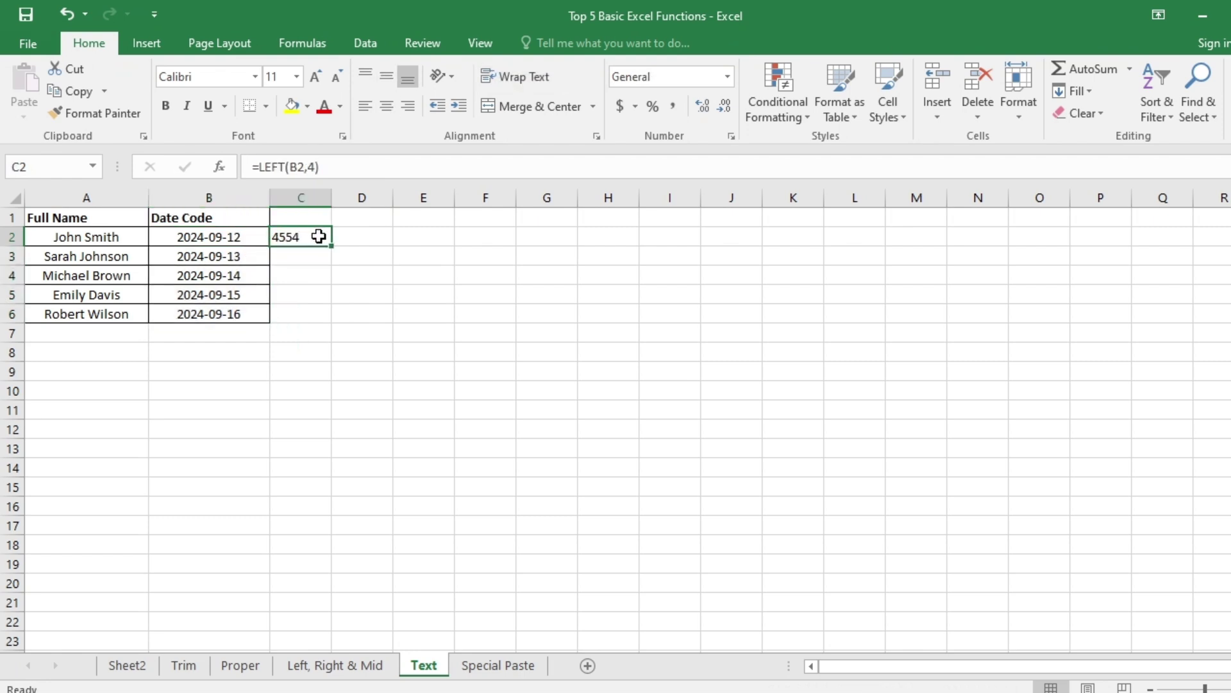
drag(201, 237, 219, 315)
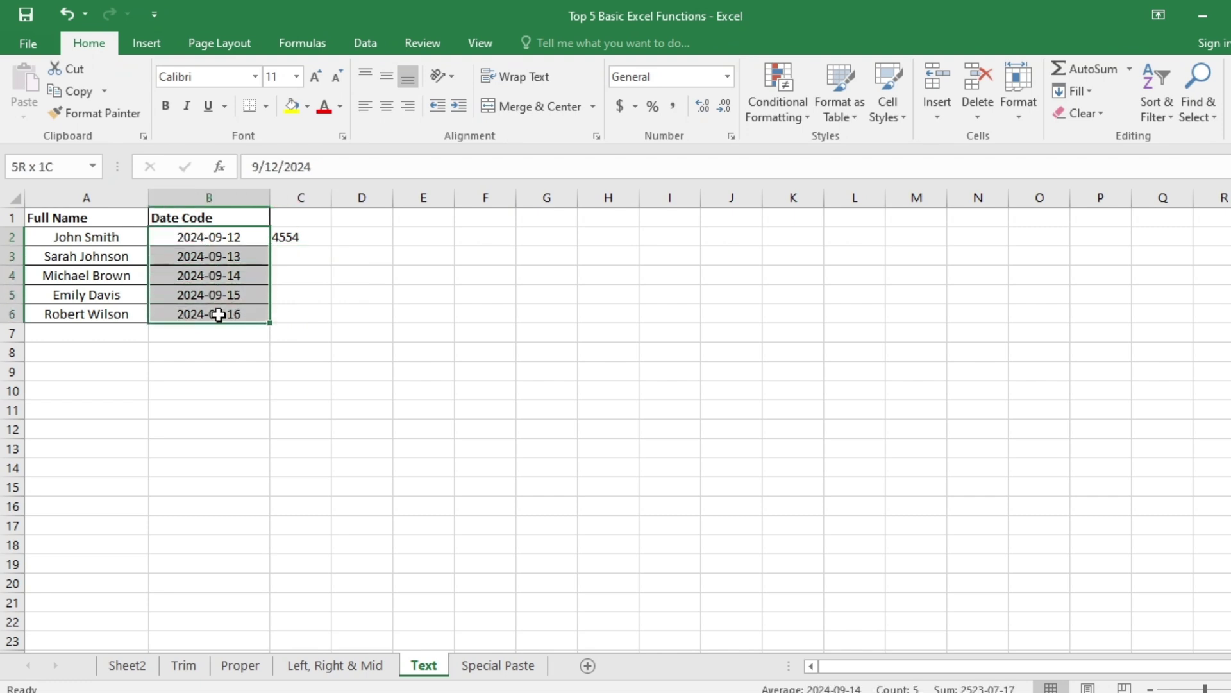
click(222, 241)
Step: Replace the formula in C2 with =TEXT(B2,"yyyy-mm-dd") to convert the date to text, and fill it down to C6
click(308, 237)
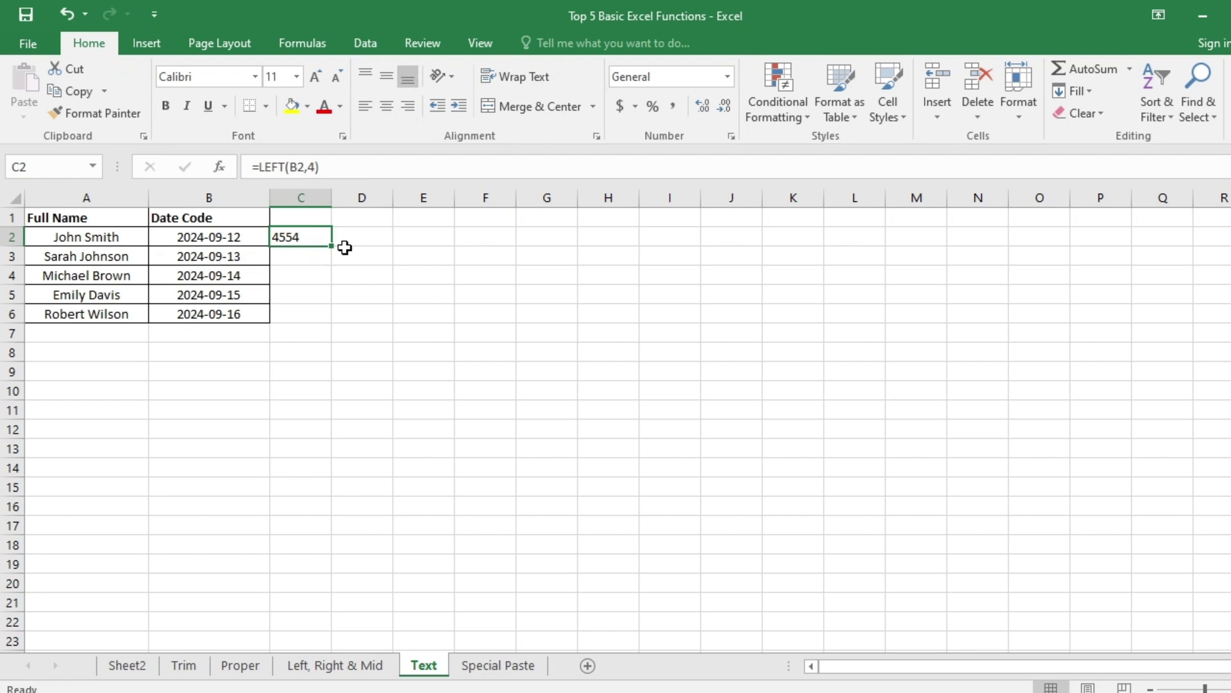
key(Delete)
text(=)
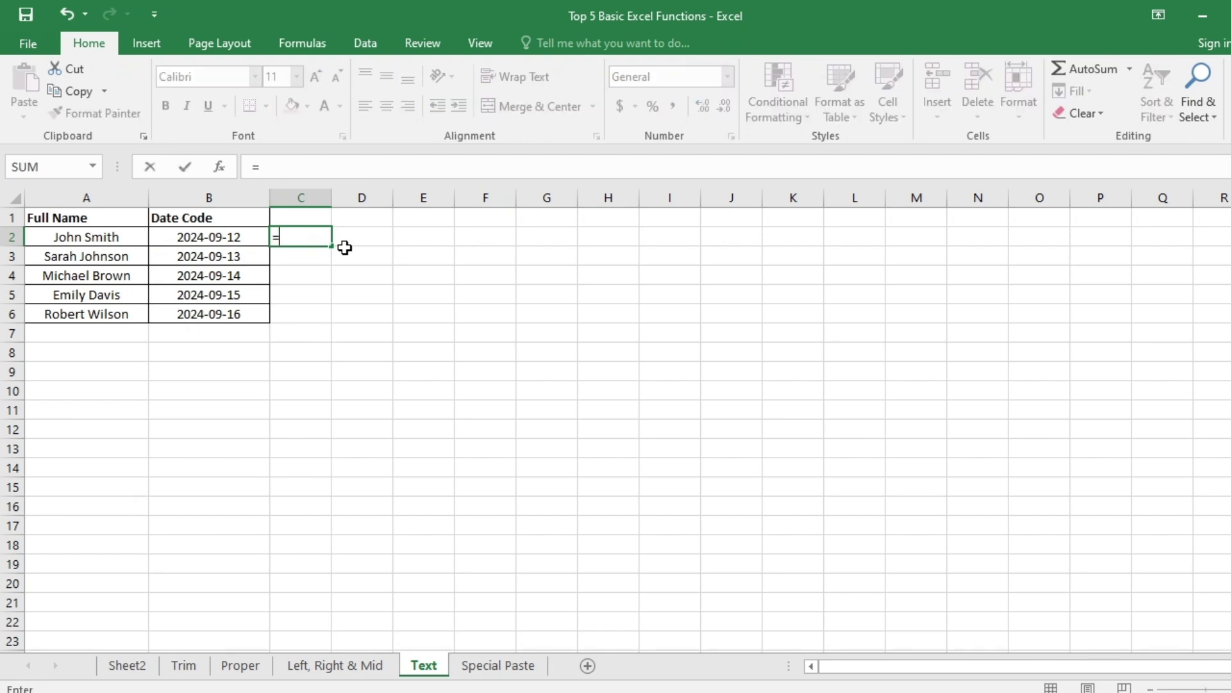
text(te)
key(Tab)
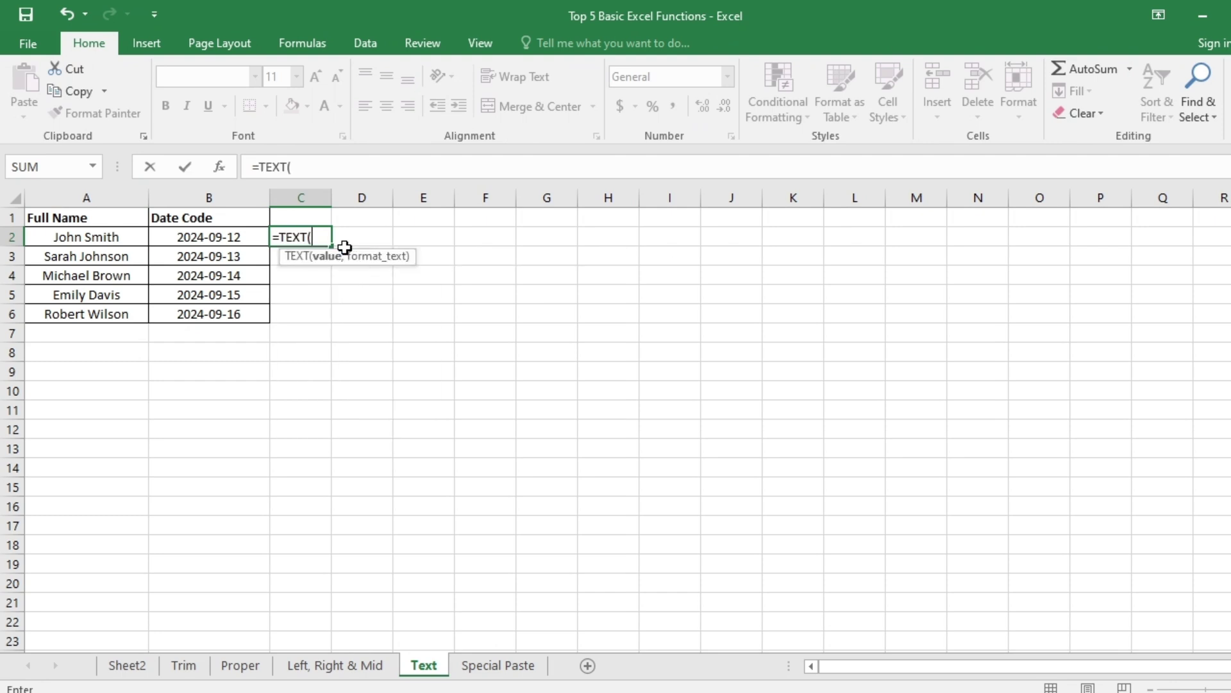
key(Left)
text(,"yyy)
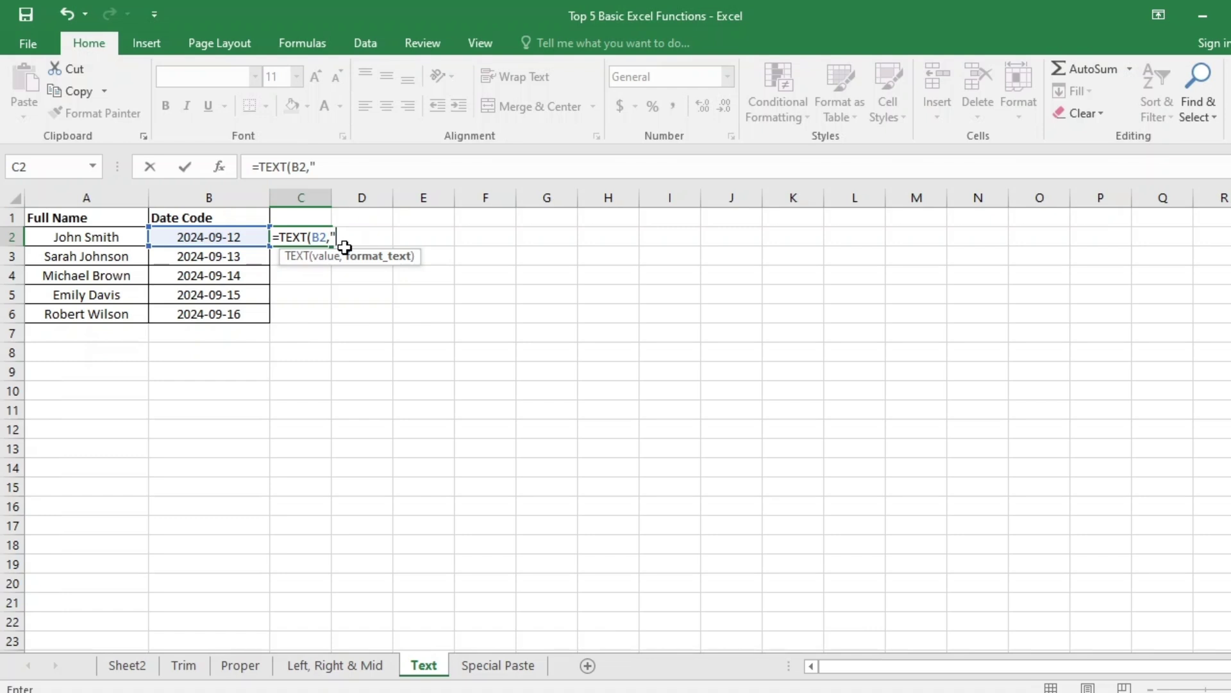
text(y-mm'dd)
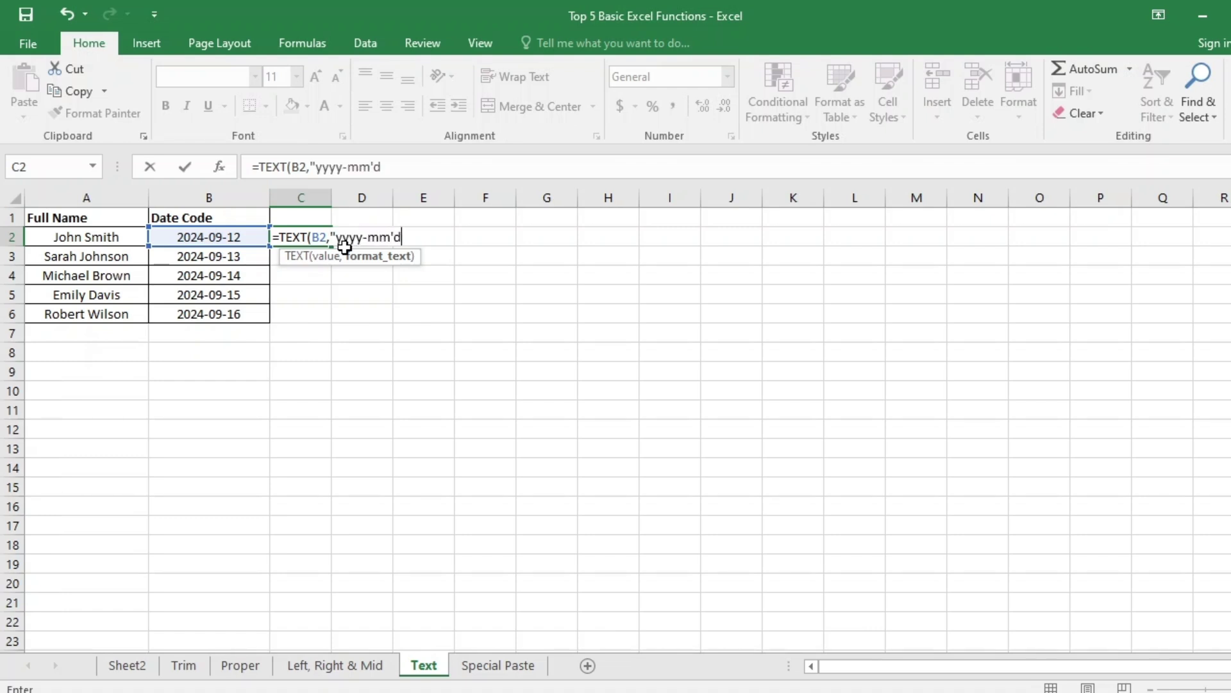
key(BackSpace)
key(BackSpace)
key(BackSpace)
text(-dd")
key(Return)
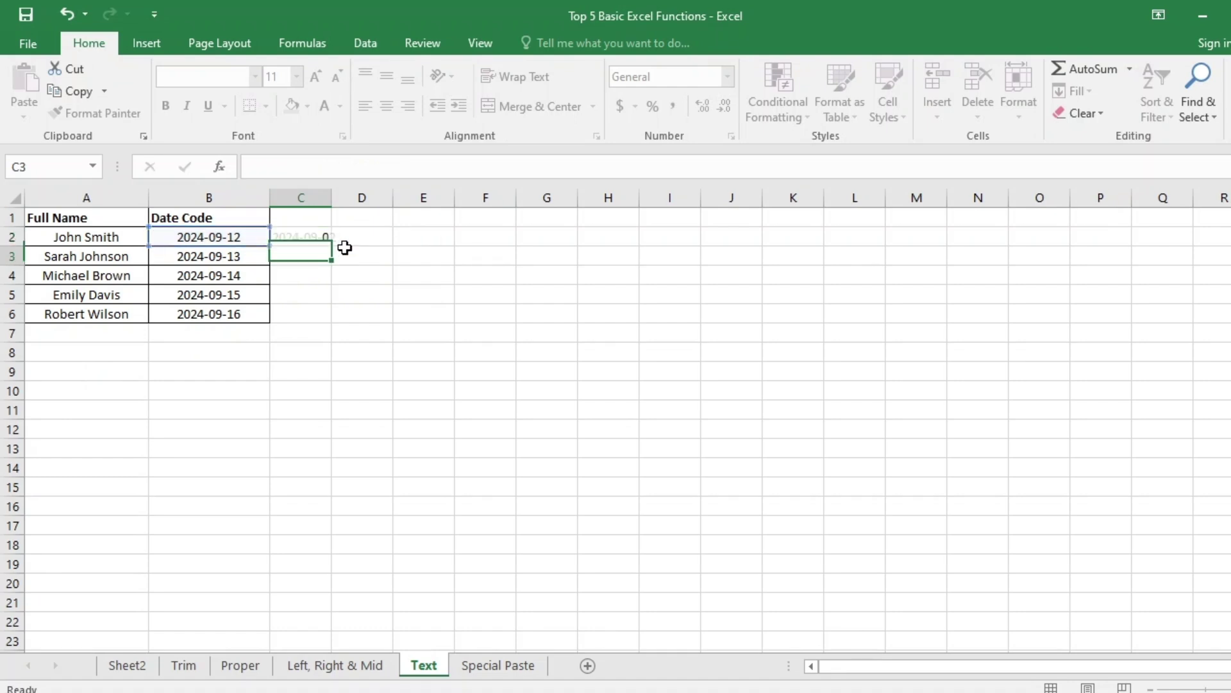
click(289, 237)
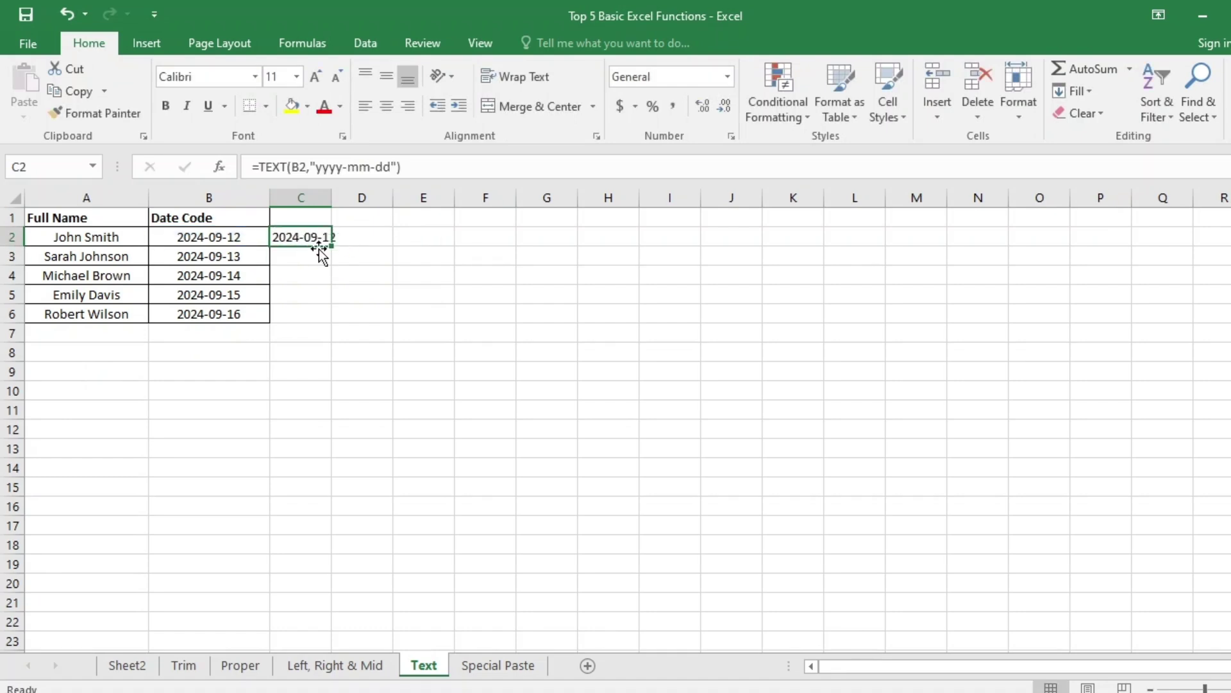
double_click(331, 246)
Step: Extract the year from the text date in C2 with =LEFT(C2,4) in cell D2
click(371, 232)
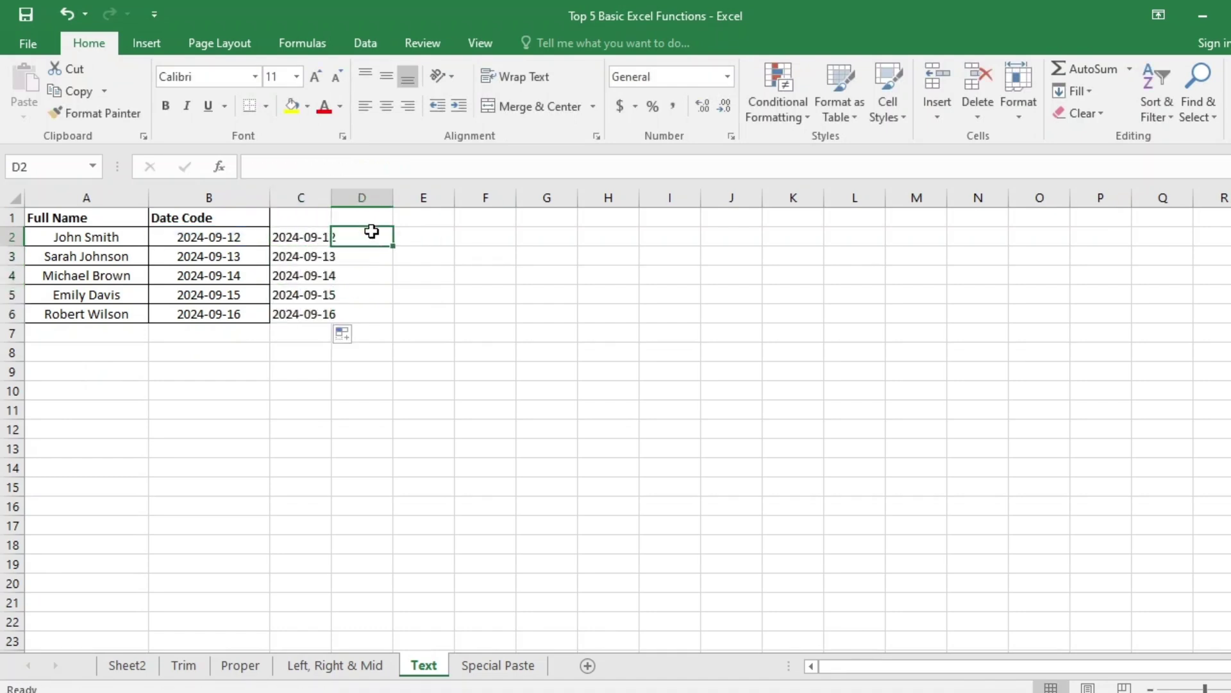
text(=lef)
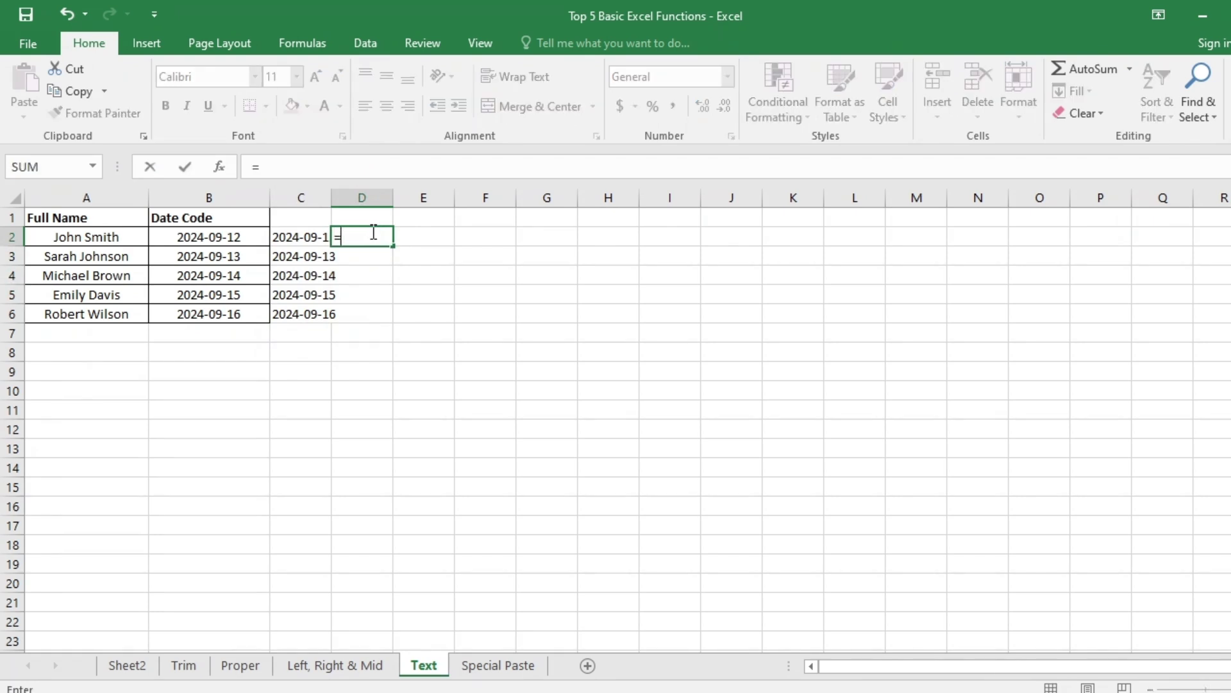
key(Tab)
key(Left)
text(,4)
key(Return)
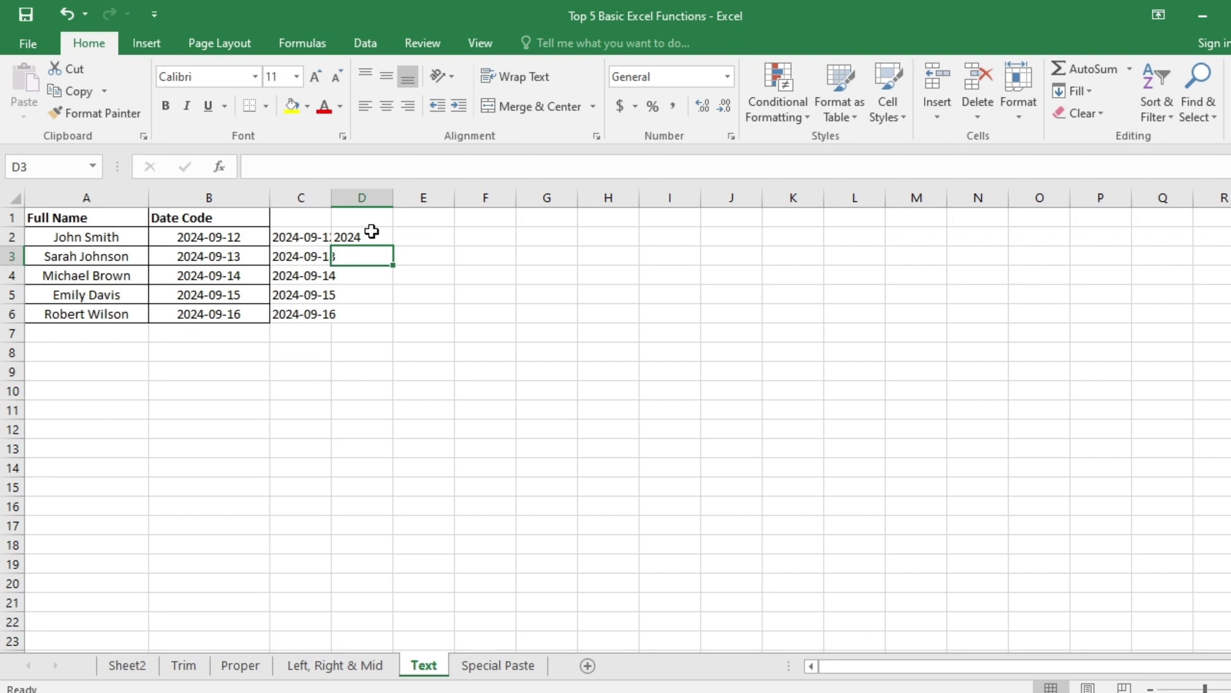
Step: Clear columns C and D, and extract the year directly from B2 with =TEXT(B2,"yyyy") in cell C2
drag(303, 198, 358, 198)
key(Delete)
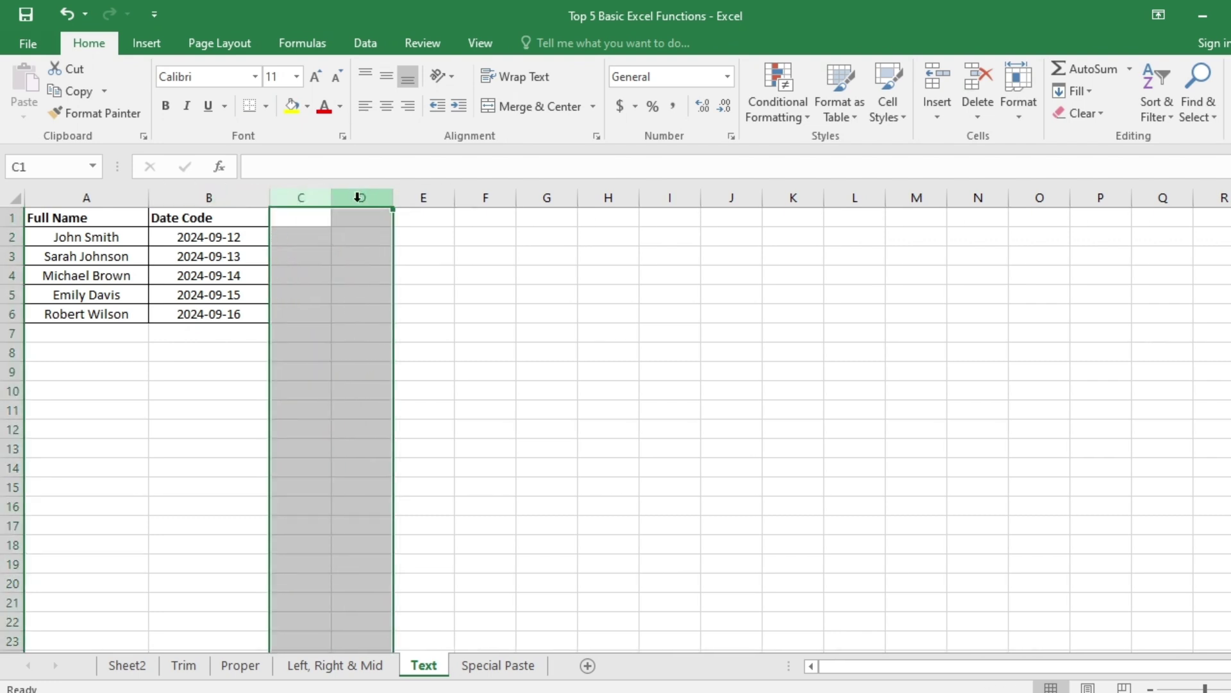
click(310, 236)
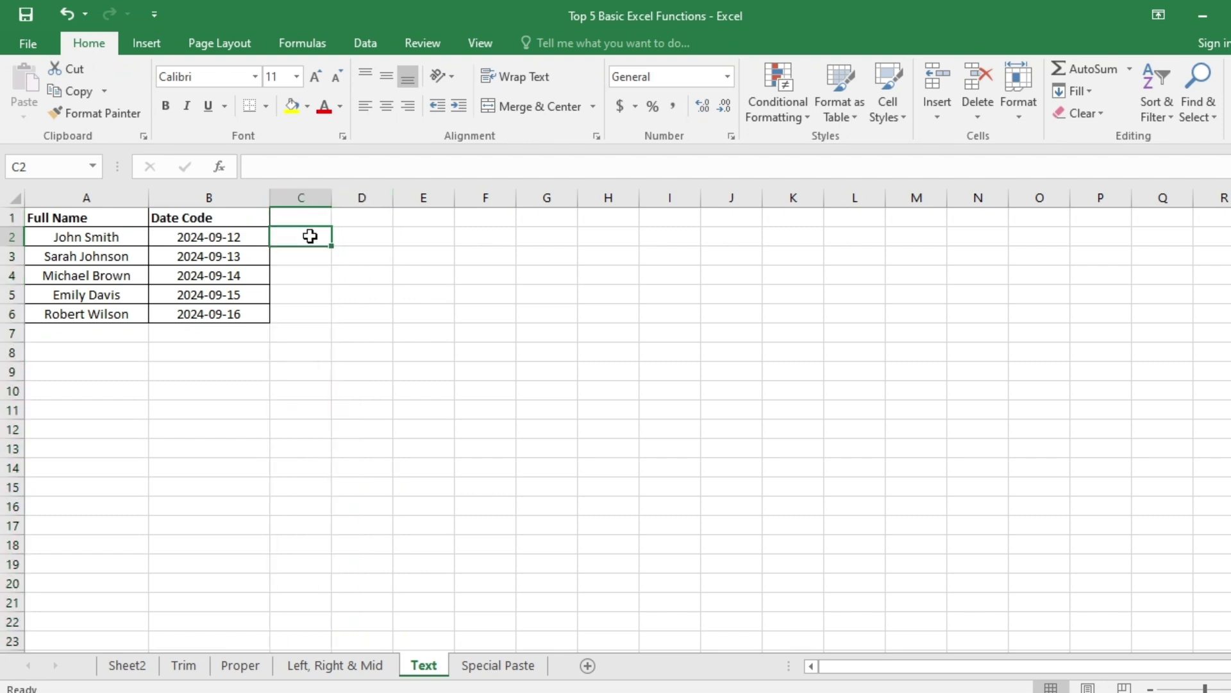
text(=tex)
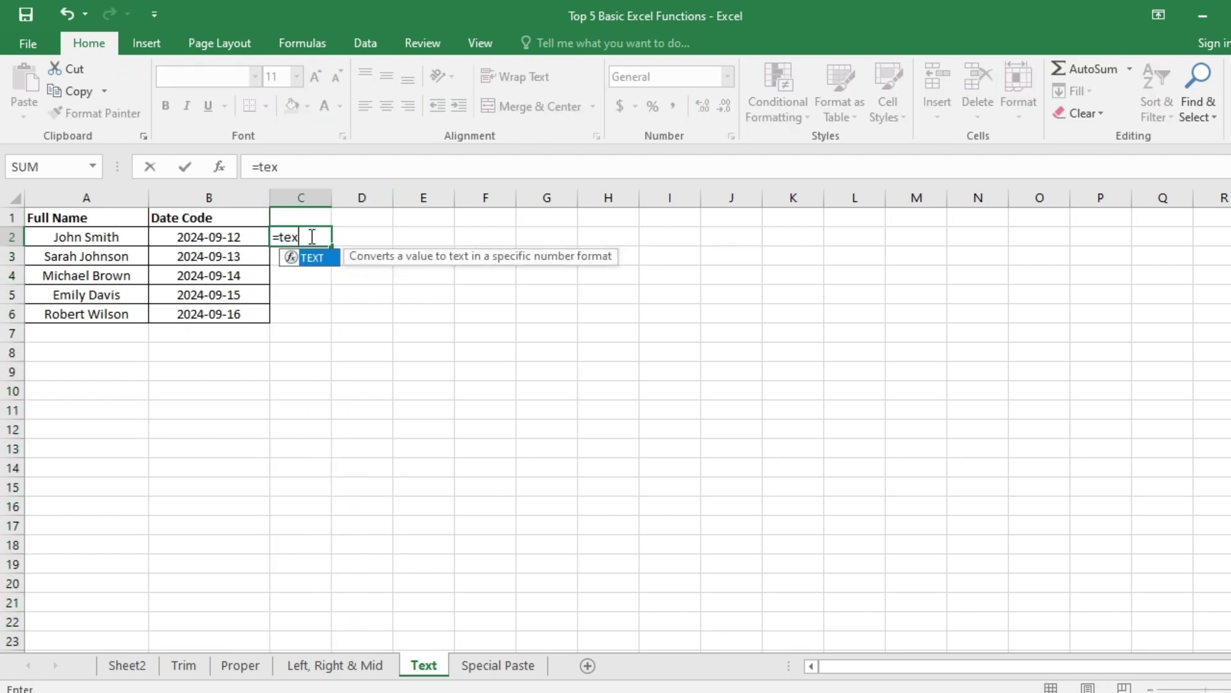
key(Tab)
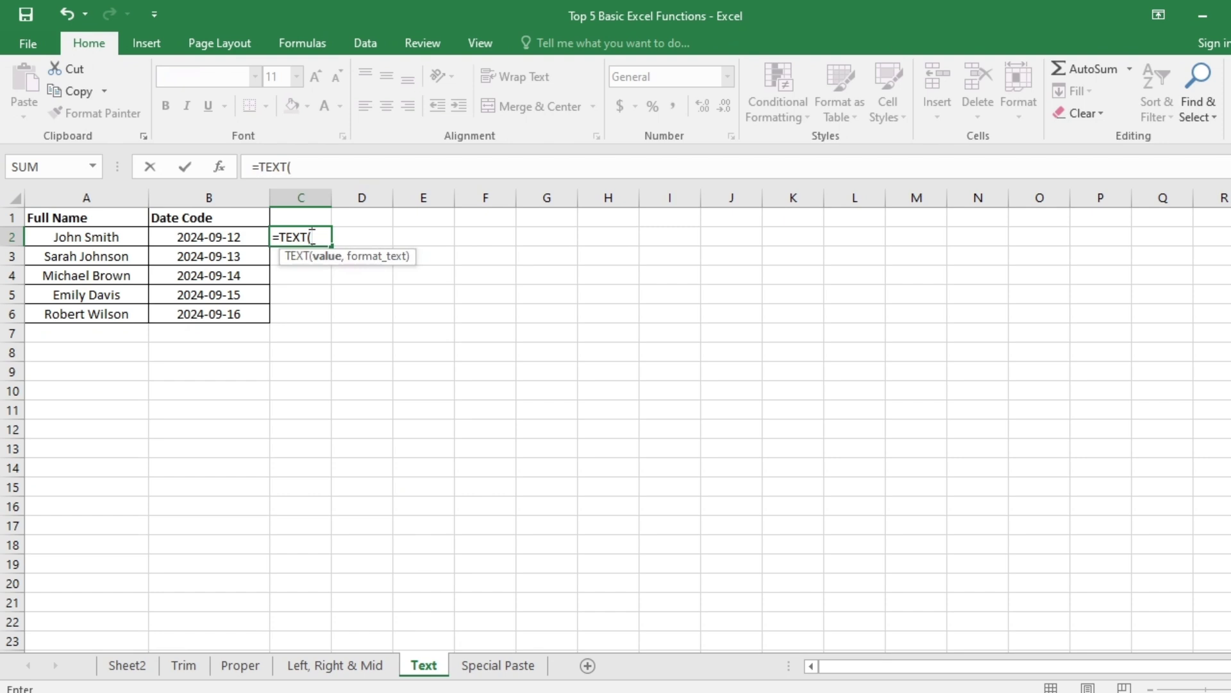
key(Left)
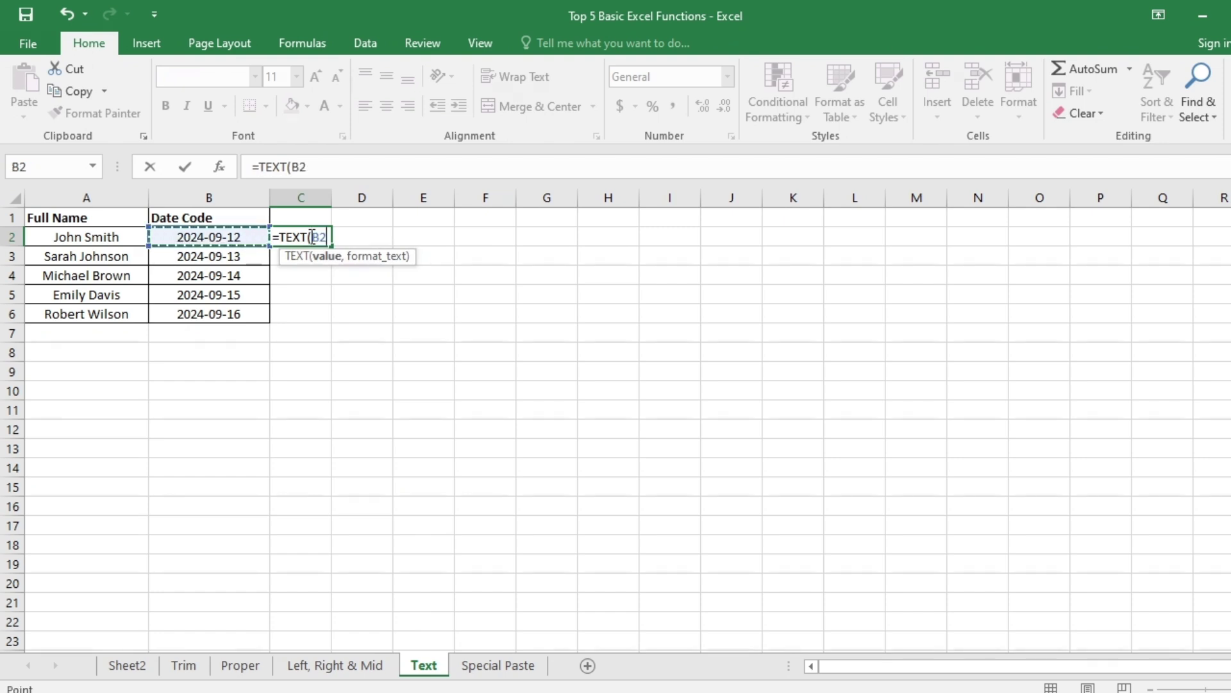
text(,)
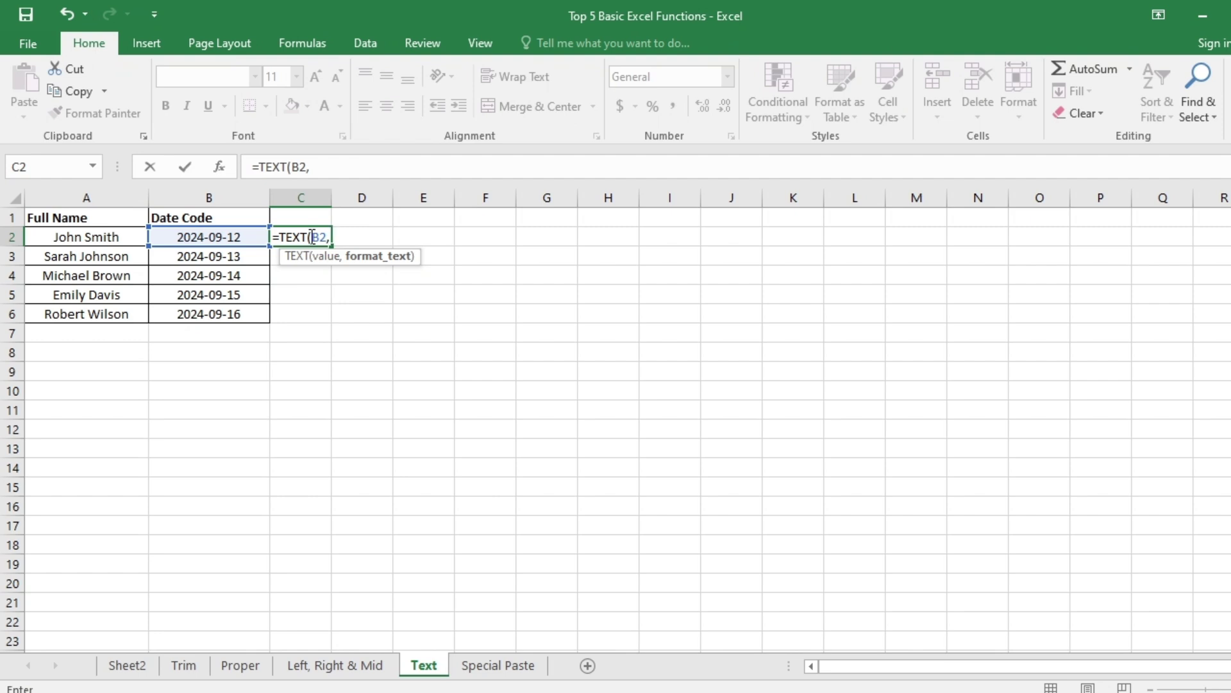
text("yyyy")
key(Return)
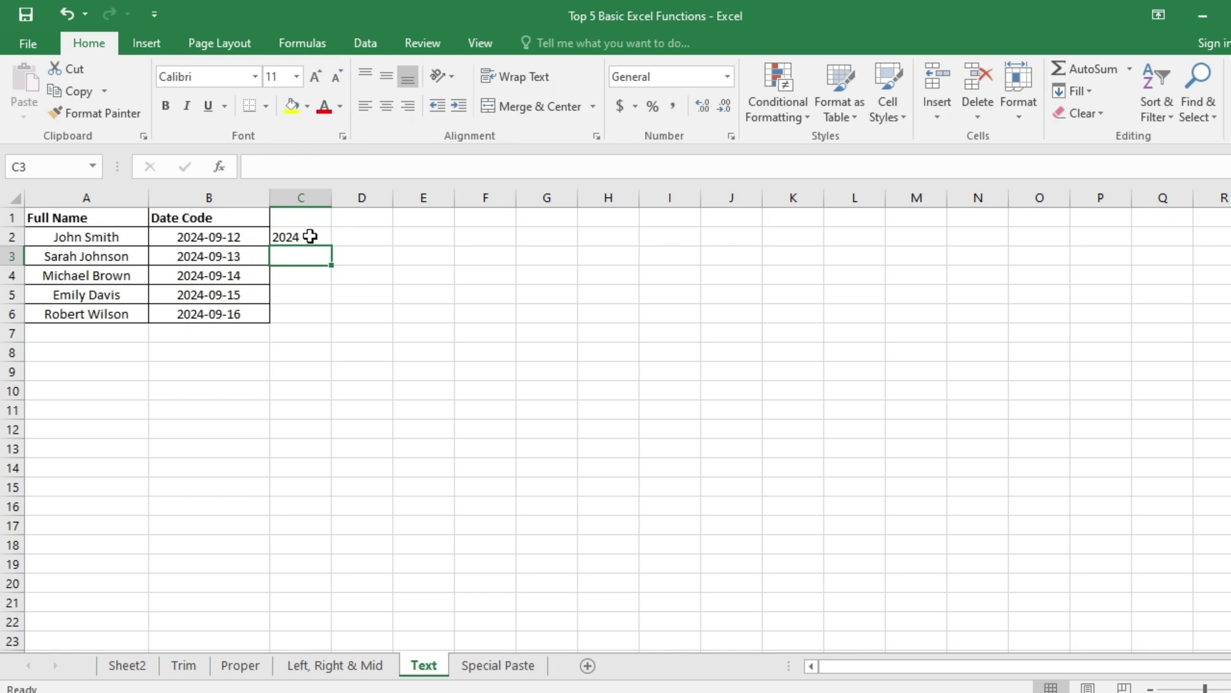
click(310, 236)
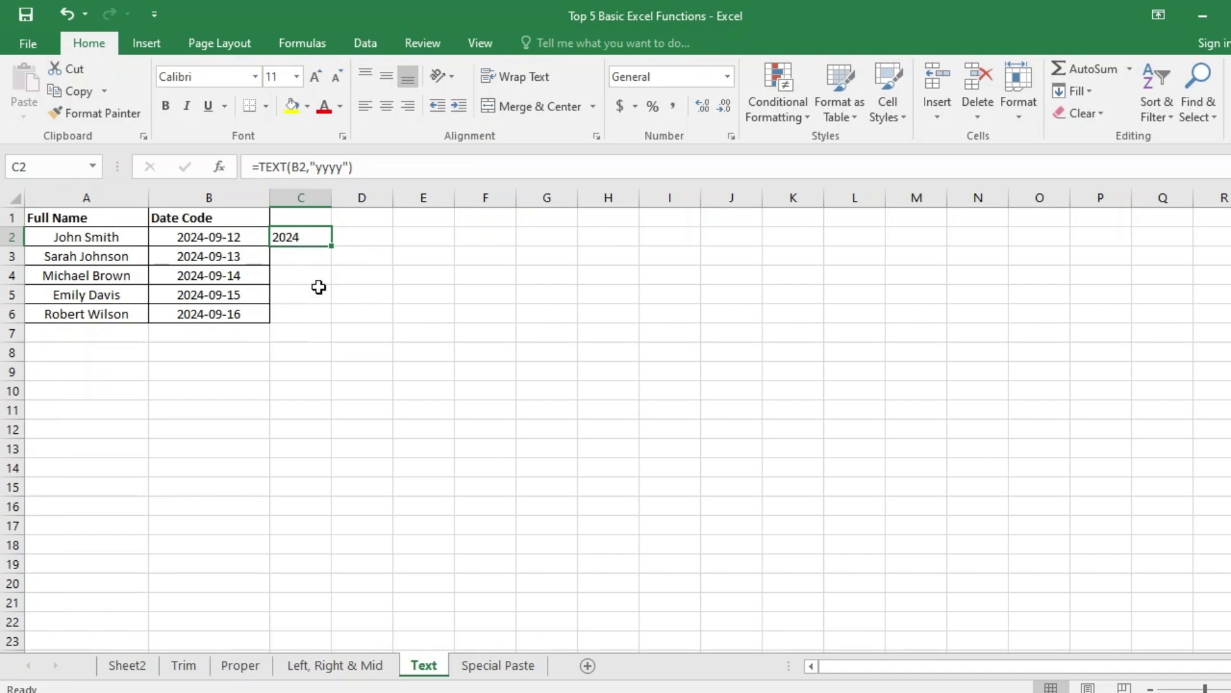
Step: Hide row 3 of the name and date table on the Special Paste sheet
click(499, 665)
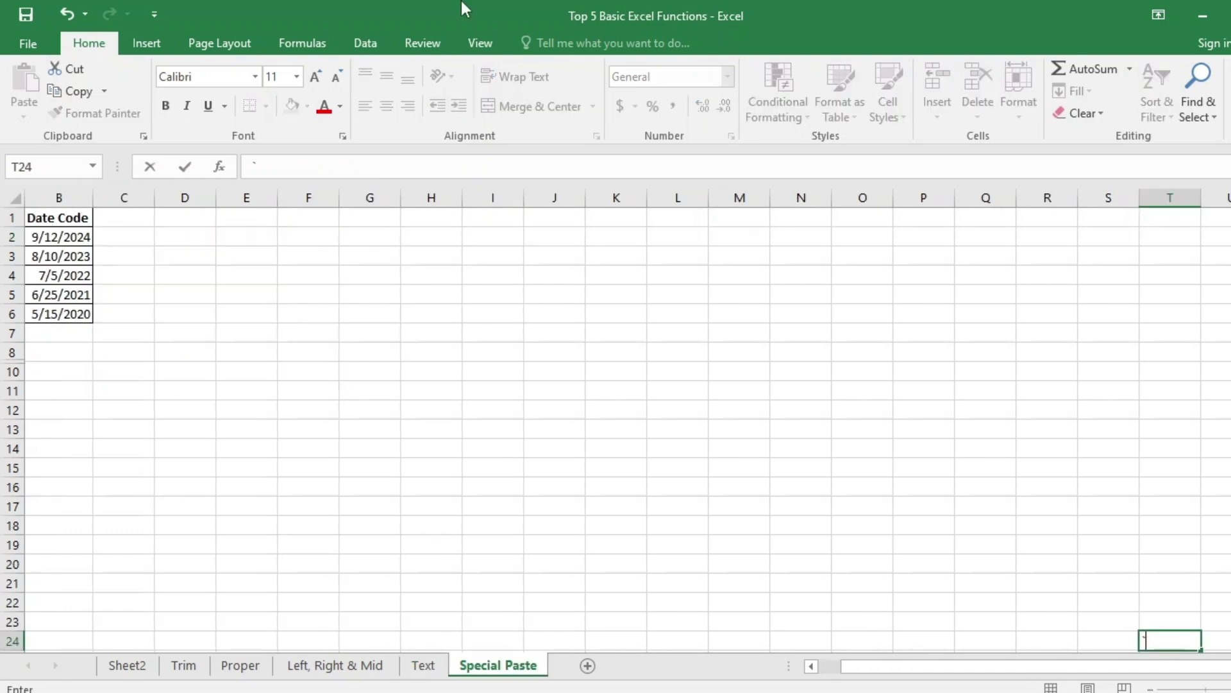
drag(935, 667, 872, 667)
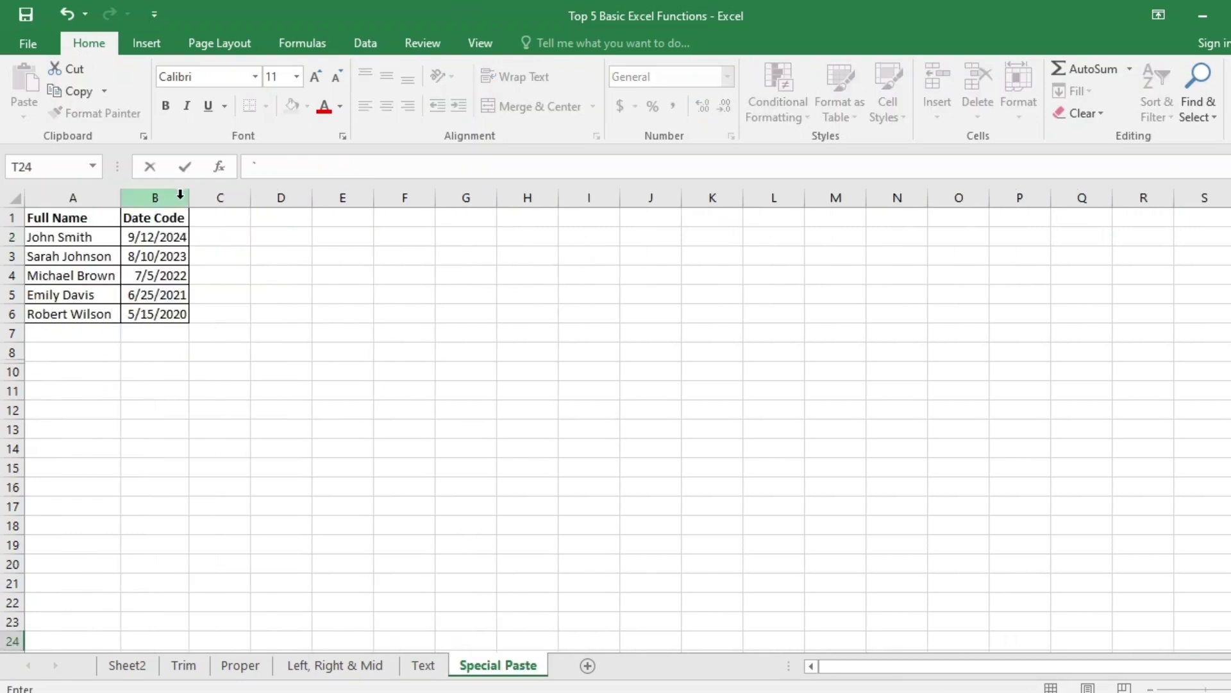
click(9, 241)
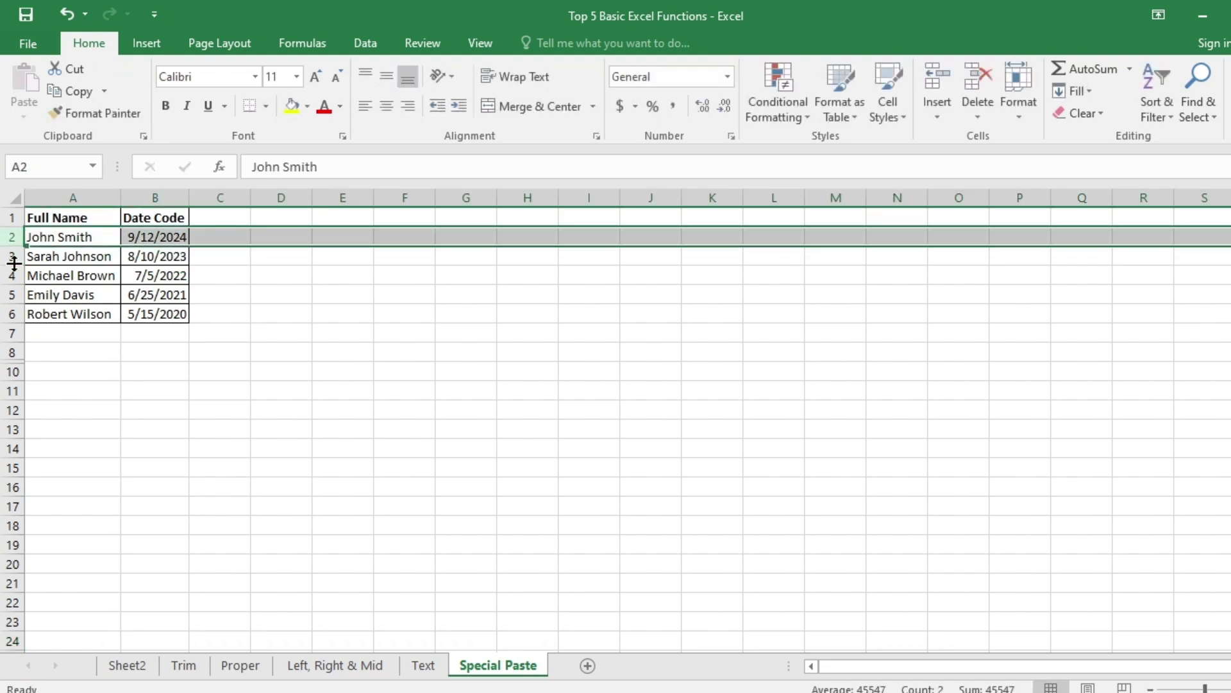
click(9, 259)
right_click(9, 258)
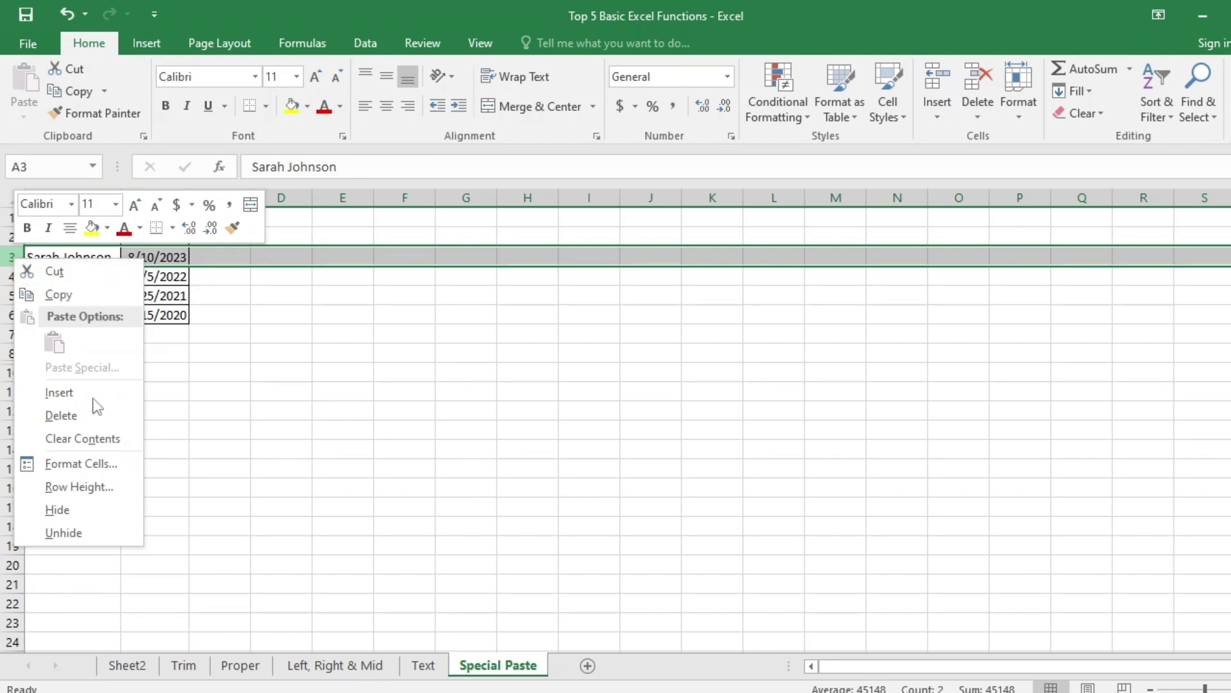
click(92, 509)
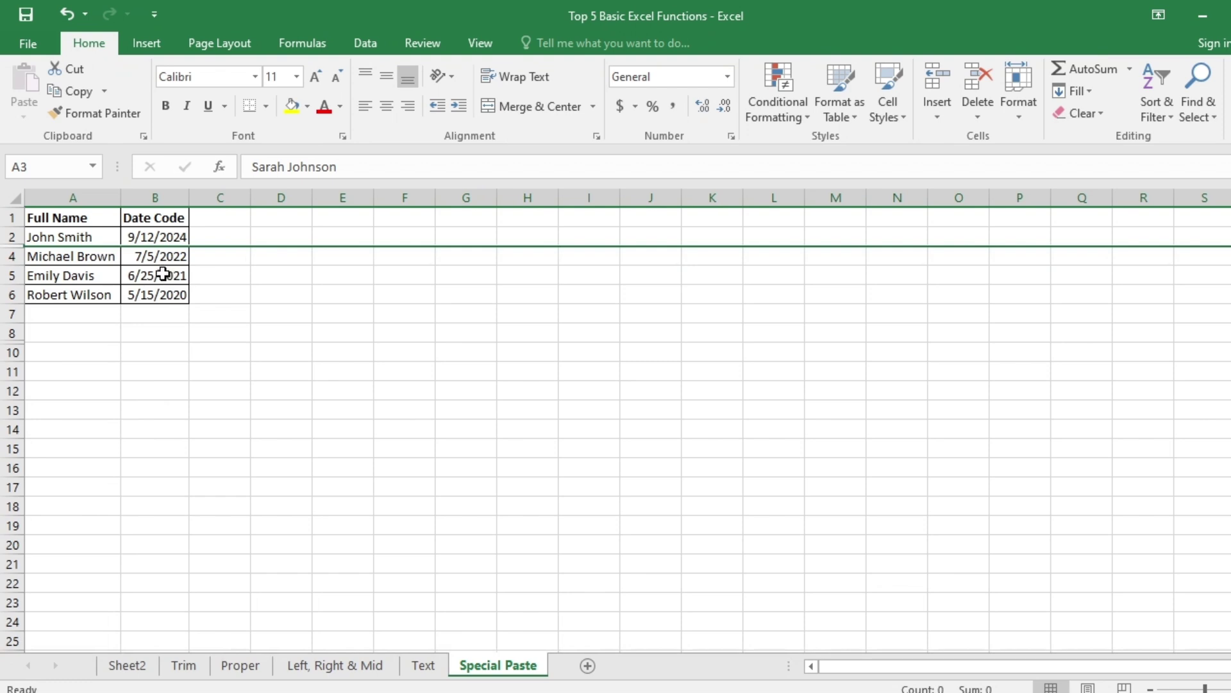
click(96, 277)
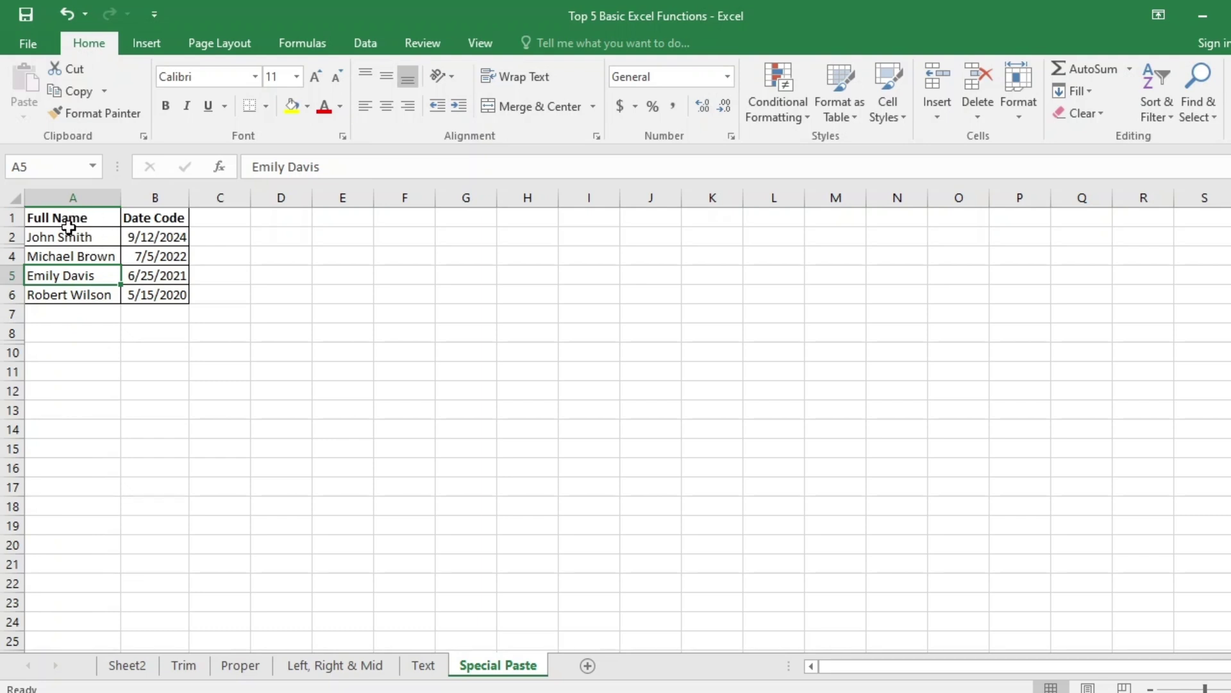
Step: Try an ordinary copy and paste of the table A1:B6 to C13, and inspect the pasted name in C15
drag(66, 216, 148, 292)
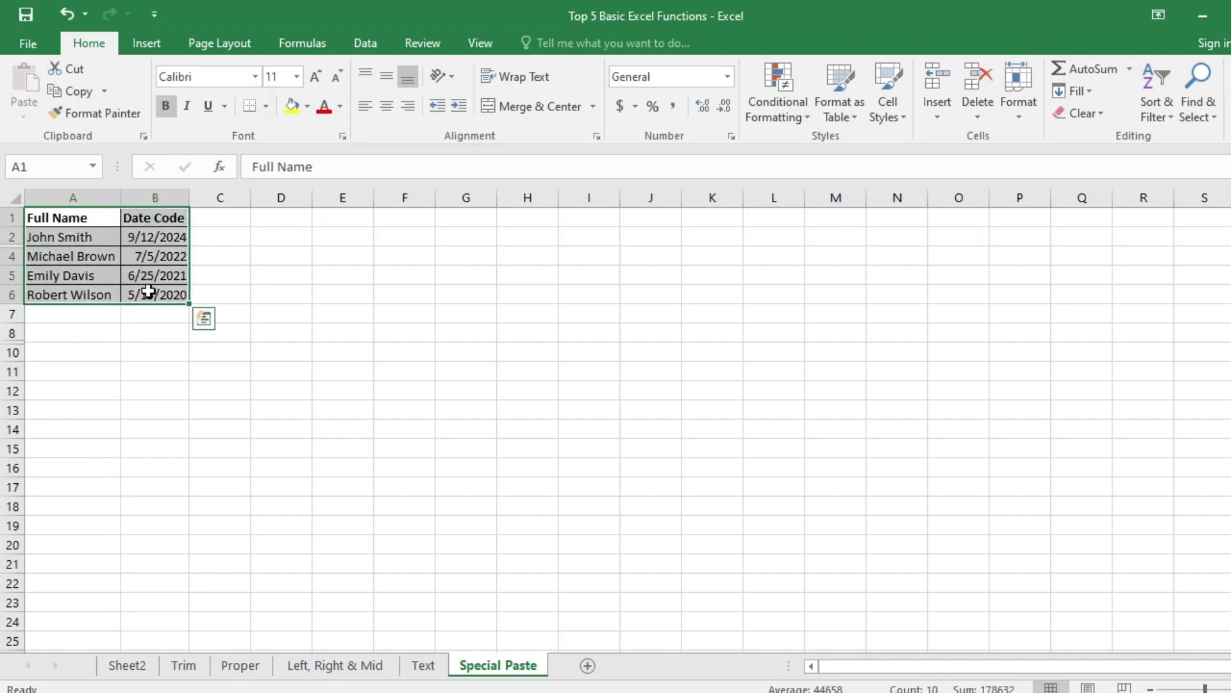
key(ctrl+c)
key(ctrl+q)
click(211, 545)
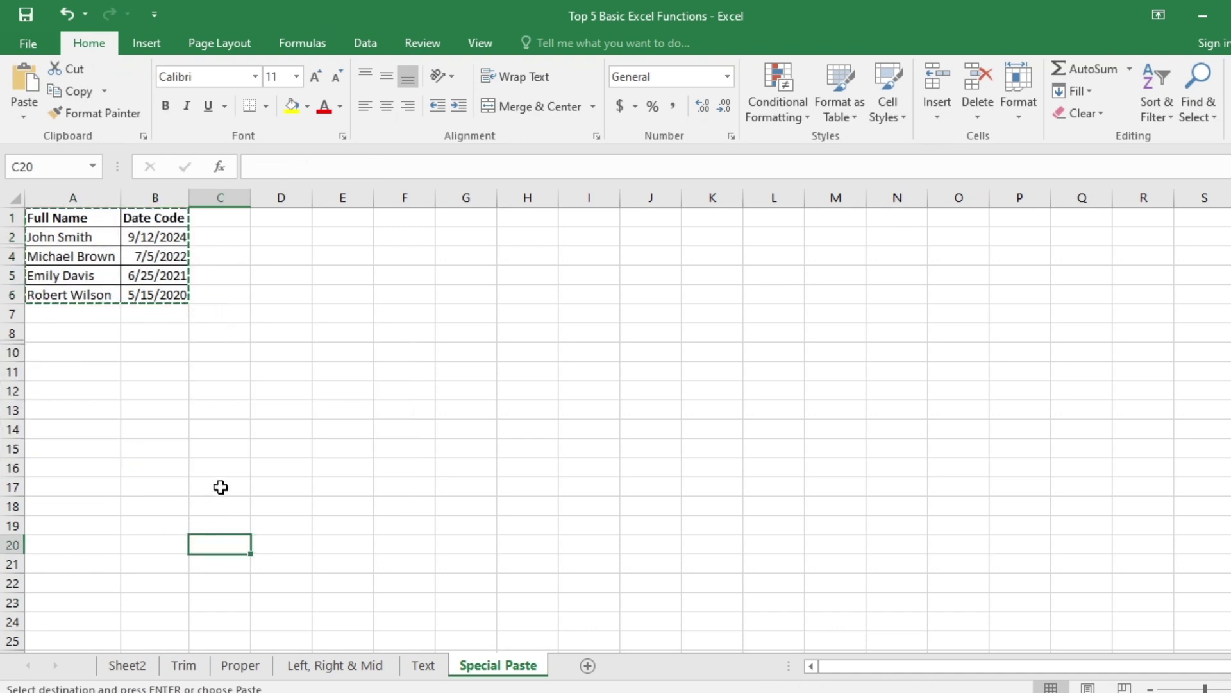
click(217, 411)
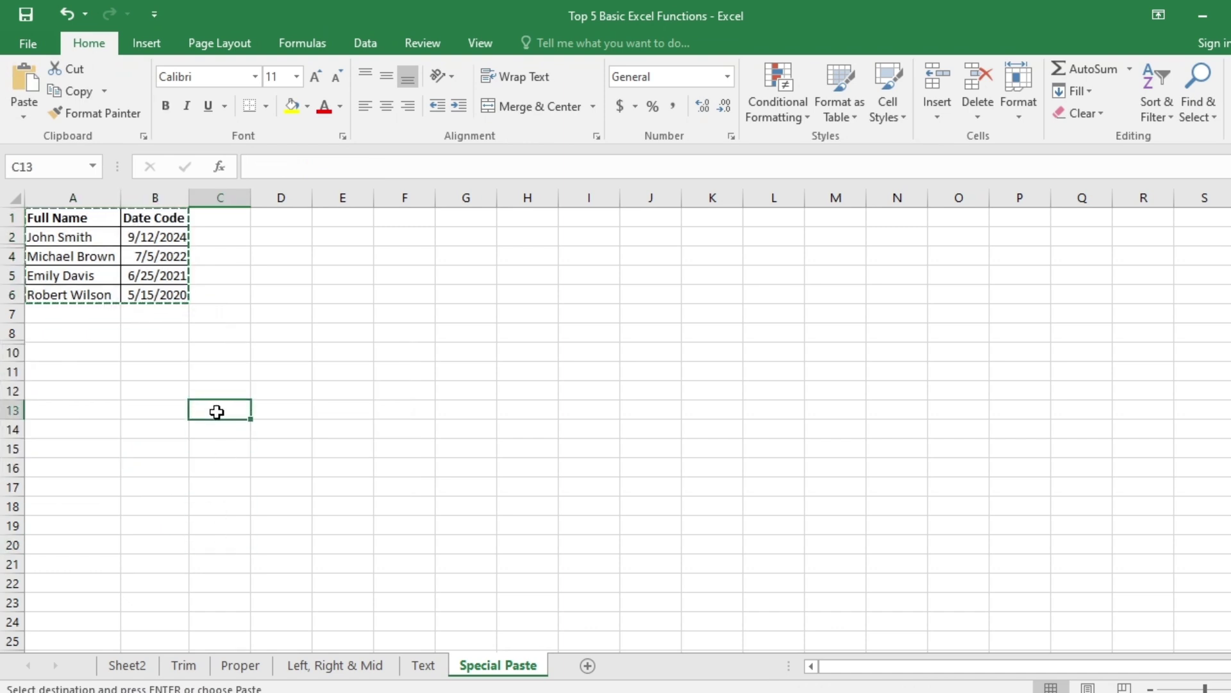
key(ctrl+v)
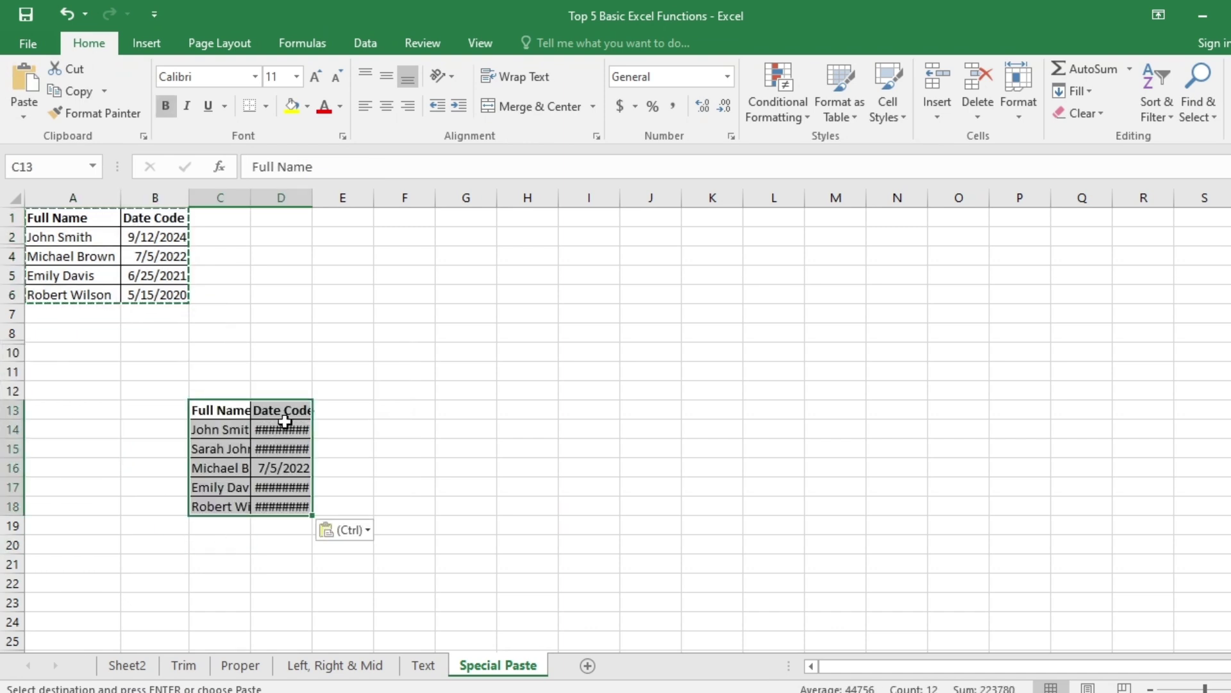
click(234, 451)
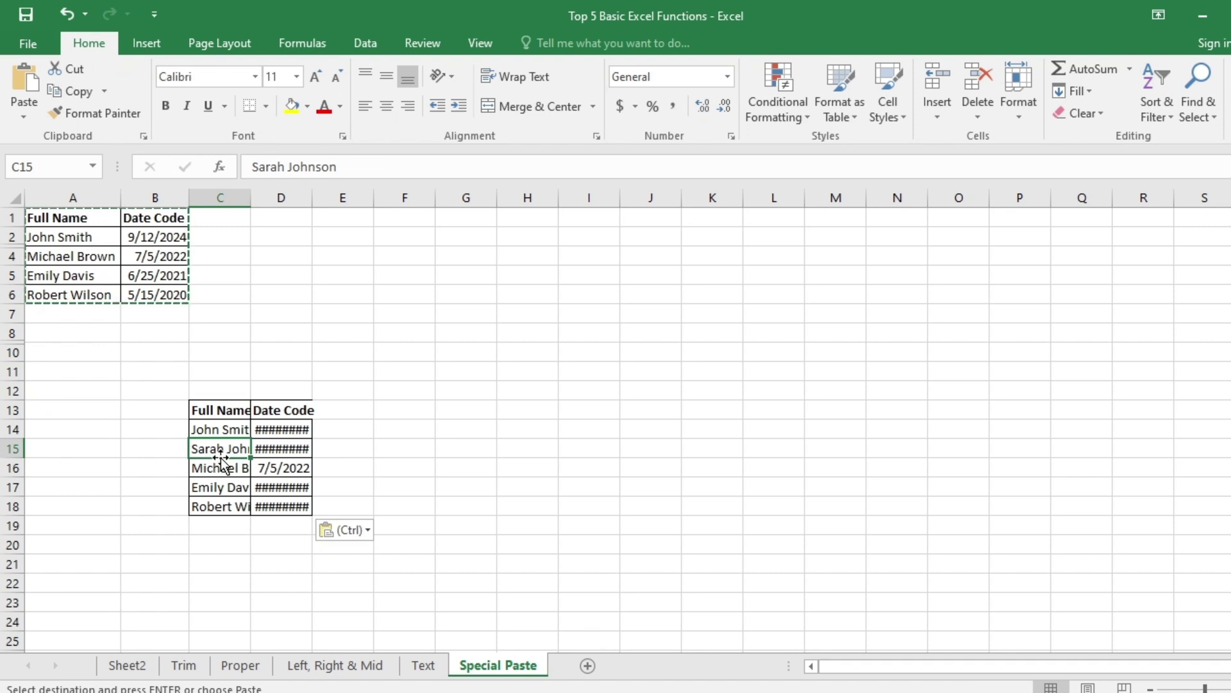
Step: Undo the paste at C13 and cancel the copy of the source table
key(ctrl+z)
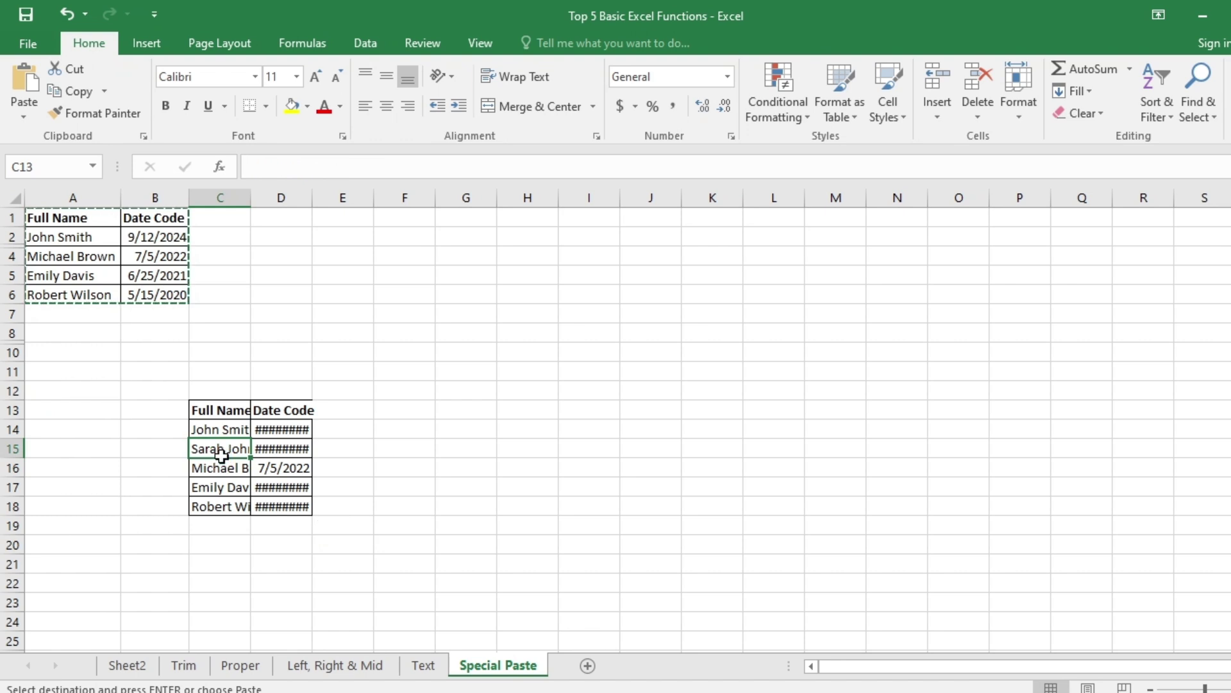
click(181, 417)
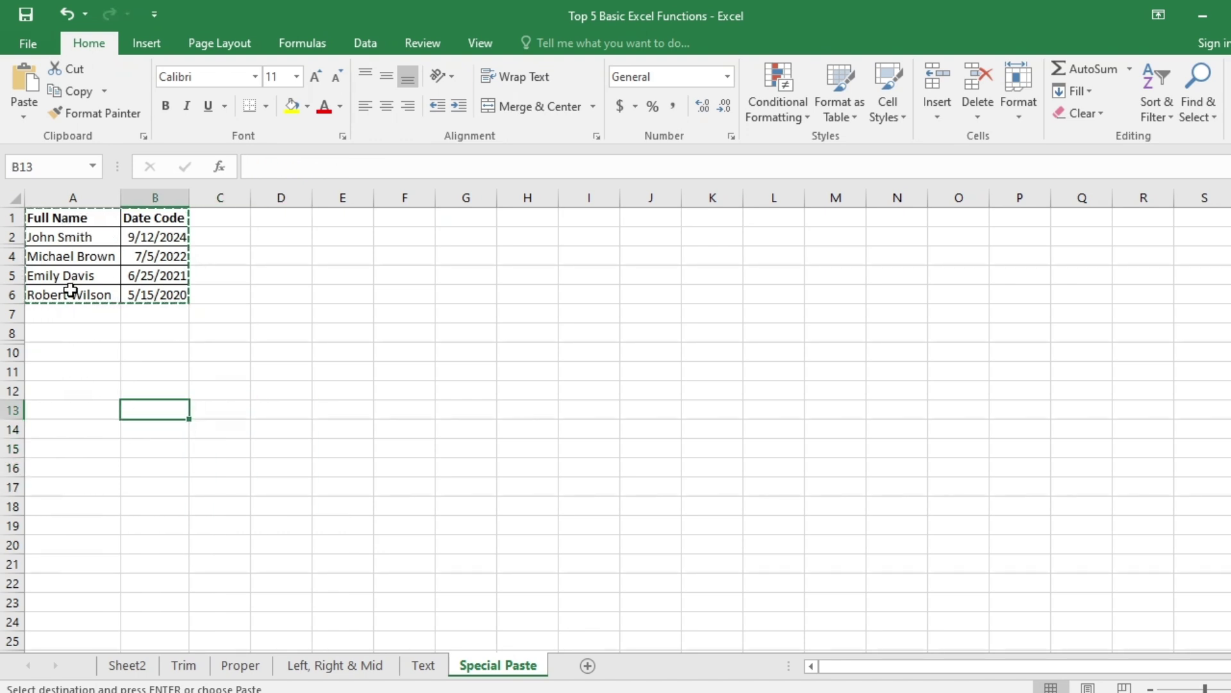
click(82, 260)
key(Escape)
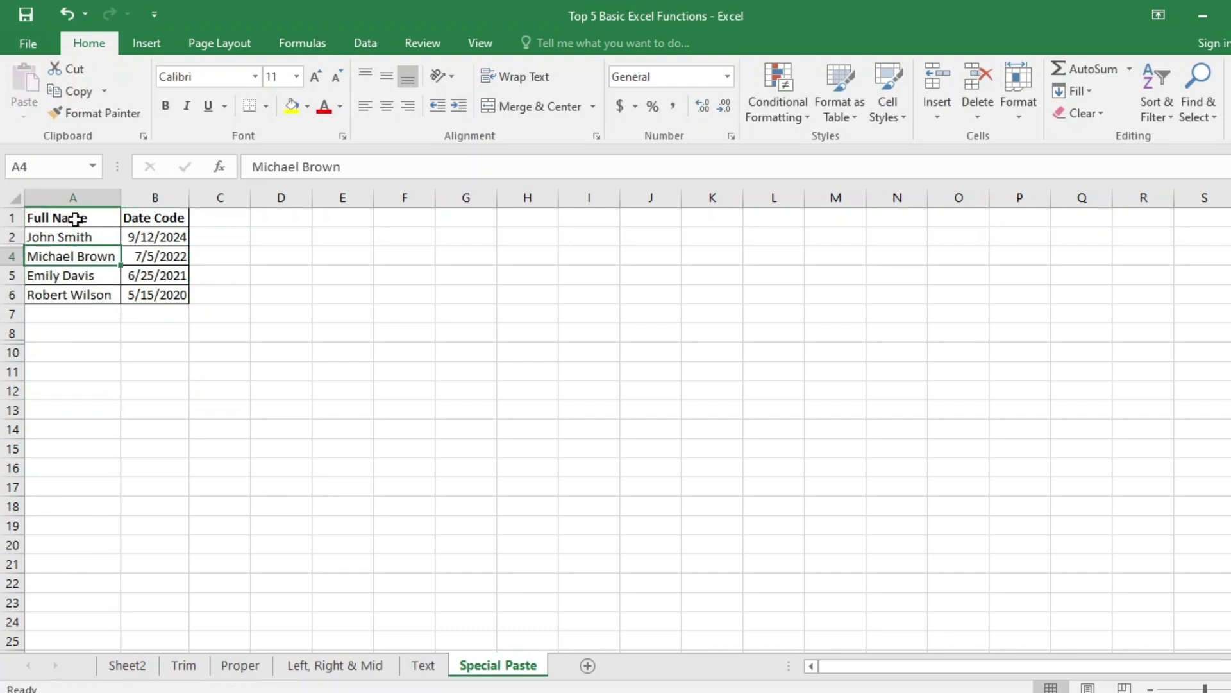
Step: Select the table A1:B6 and restrict the selection to visible cells only with Go To Special, then clear the selection
drag(75, 219, 151, 288)
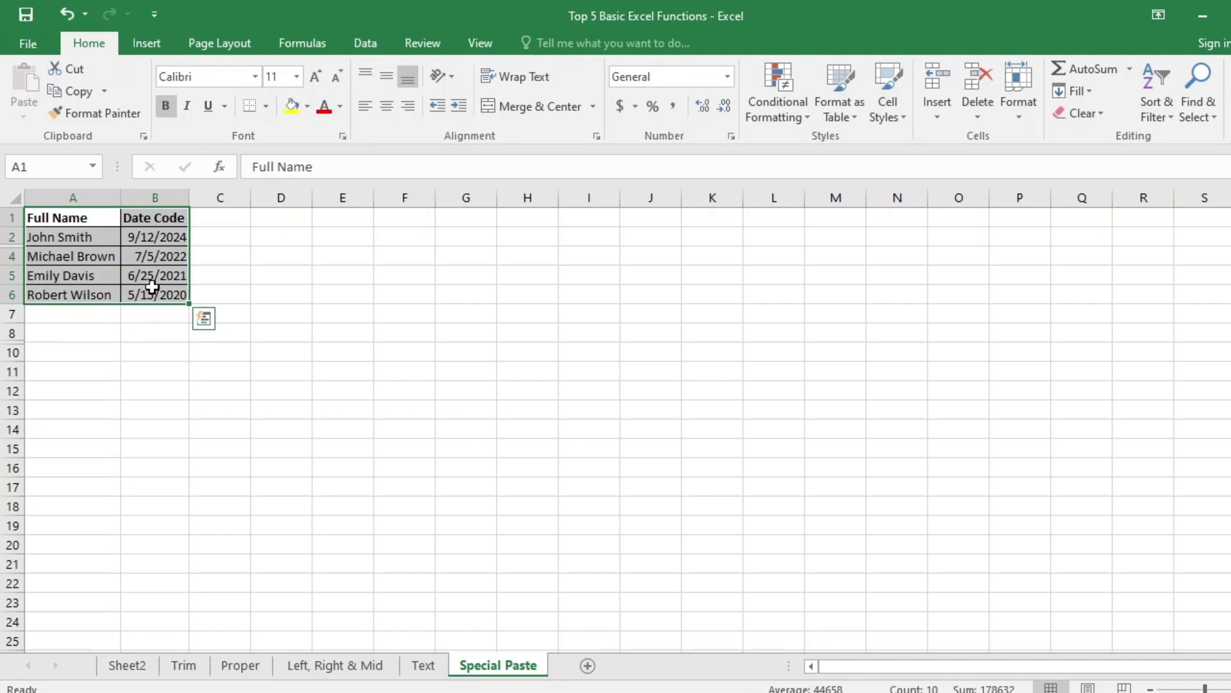
key(ctrl+g)
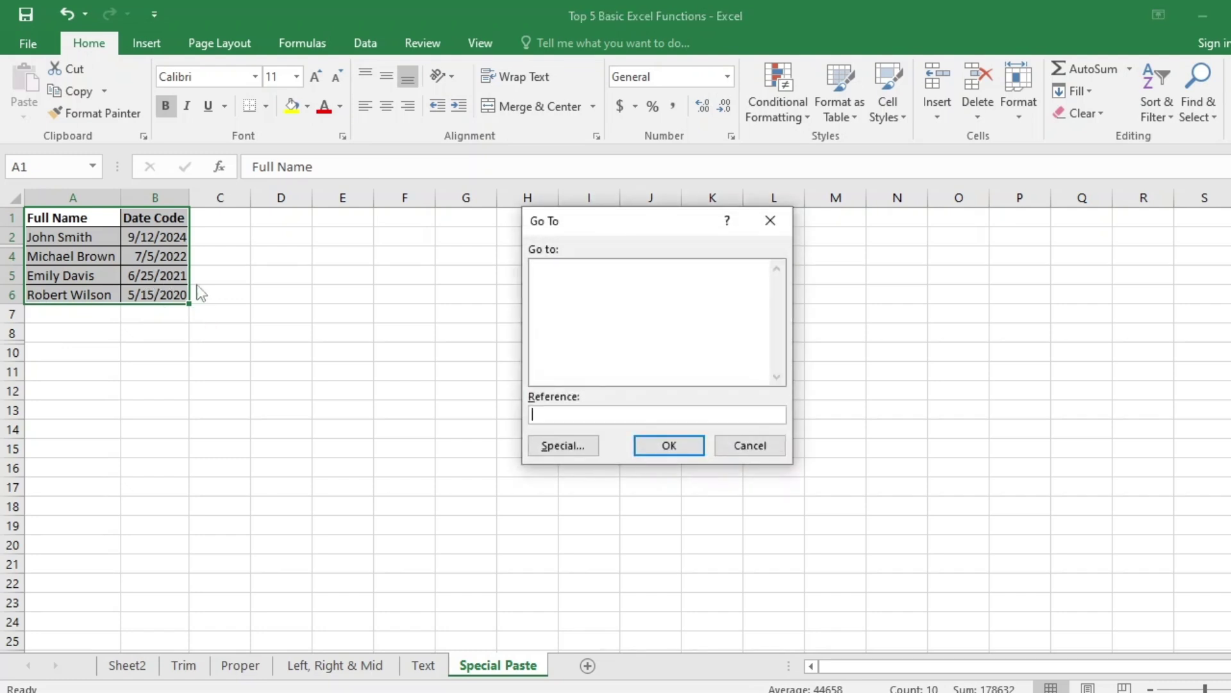
click(553, 449)
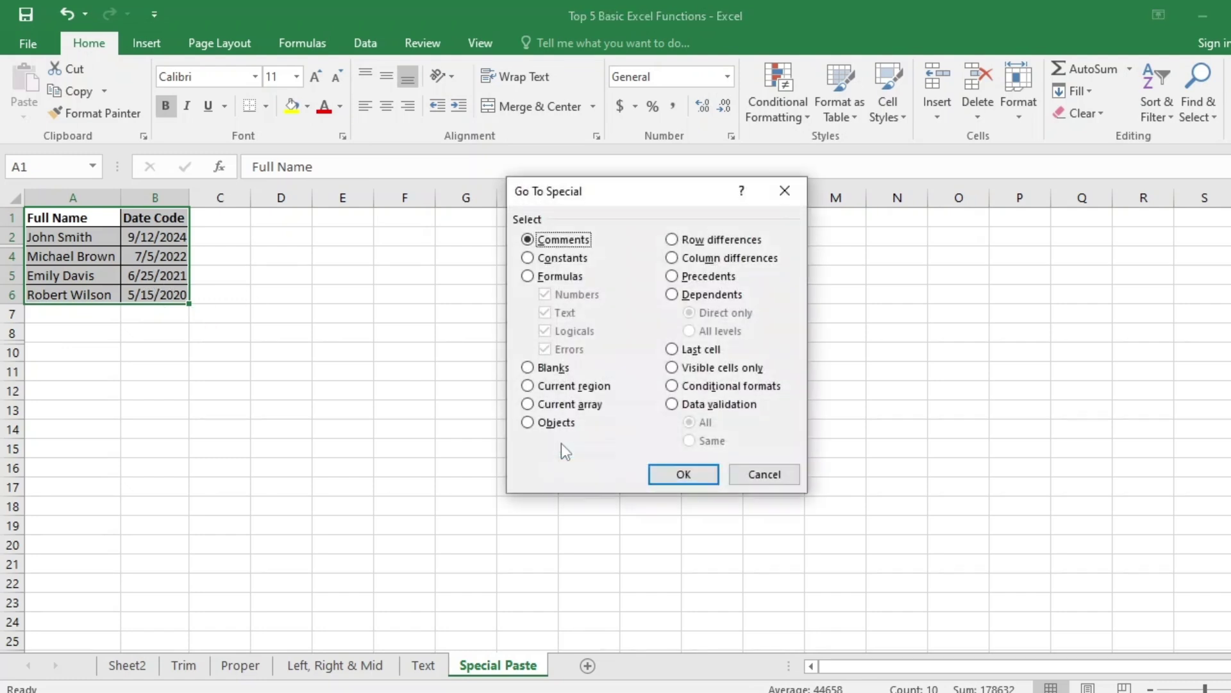
click(717, 370)
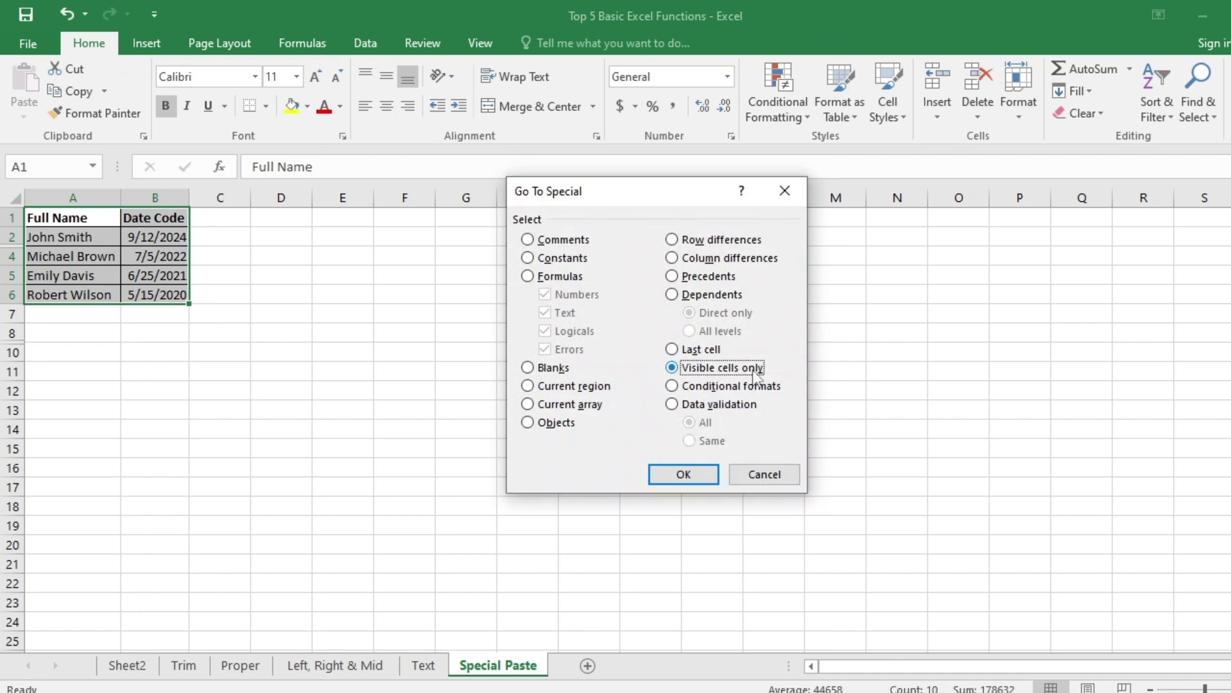
click(699, 478)
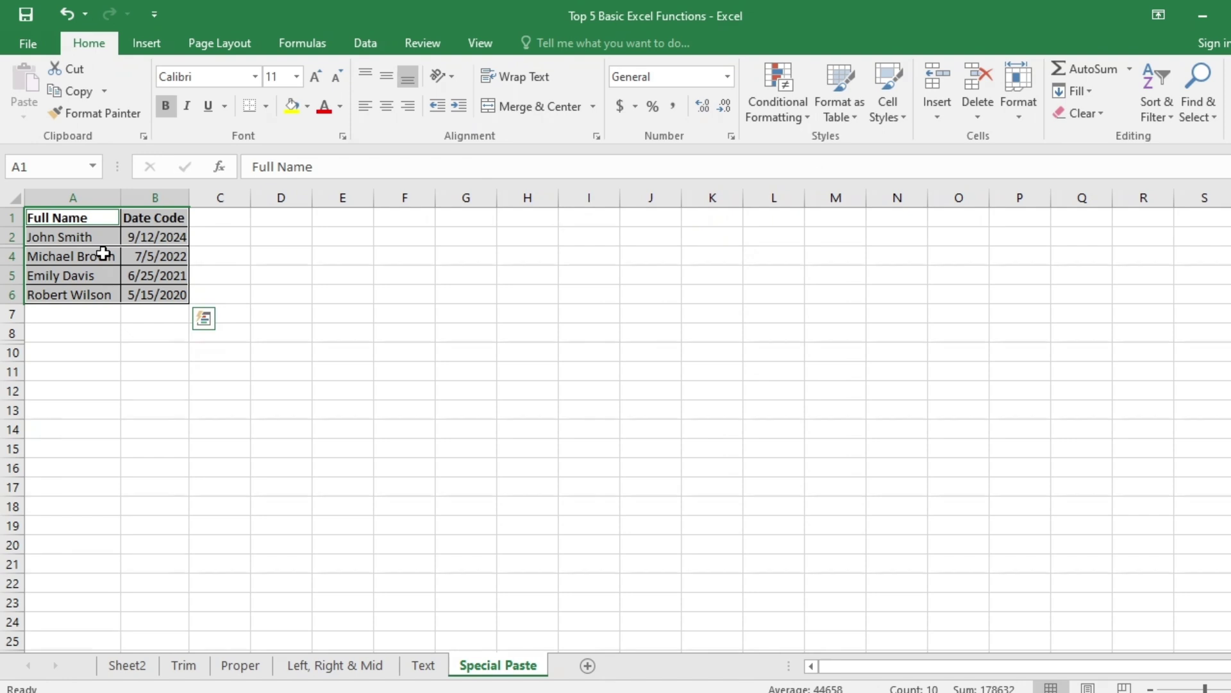
click(103, 253)
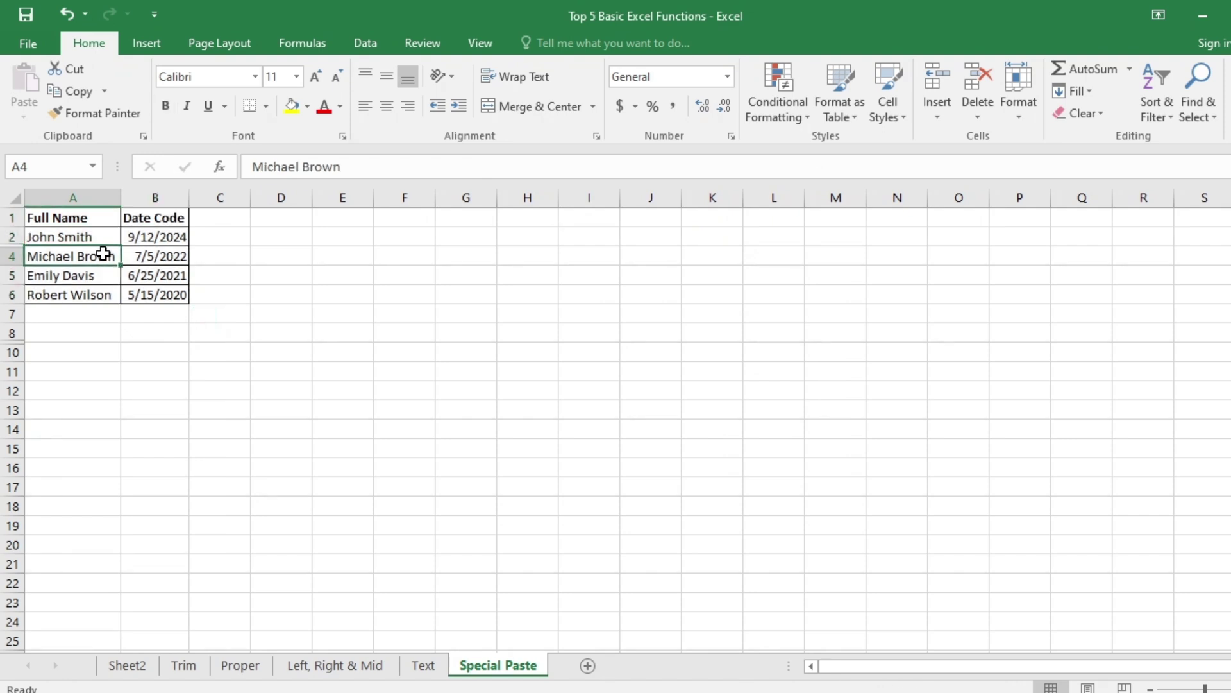
Step: Reselect the whole name and date table from A2 and limit it to visible cells only with Go To Special
click(86, 235)
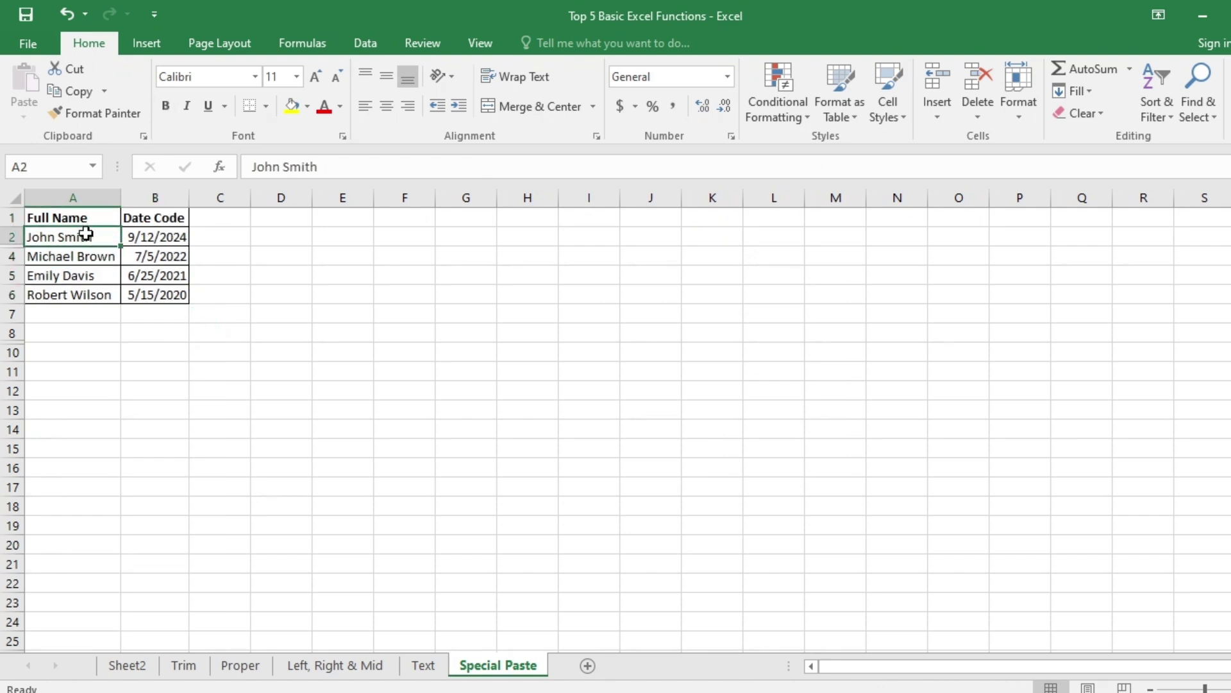
key(ctrl+a)
key(ctrl+g)
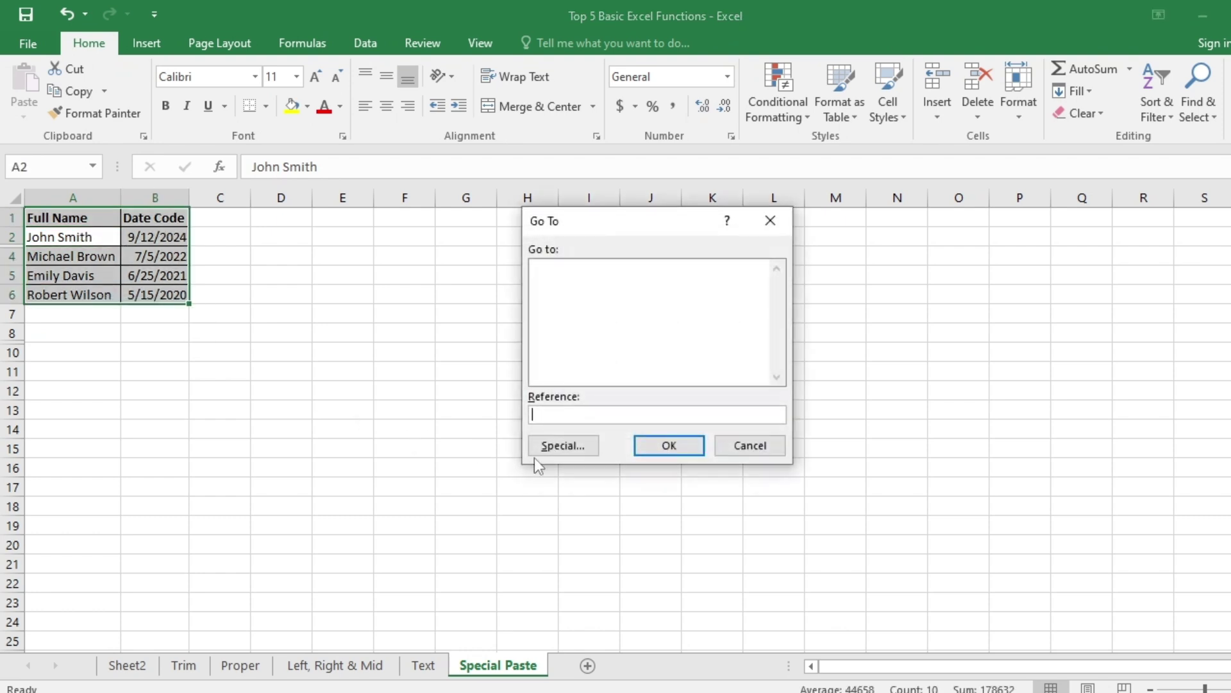
click(566, 444)
click(719, 368)
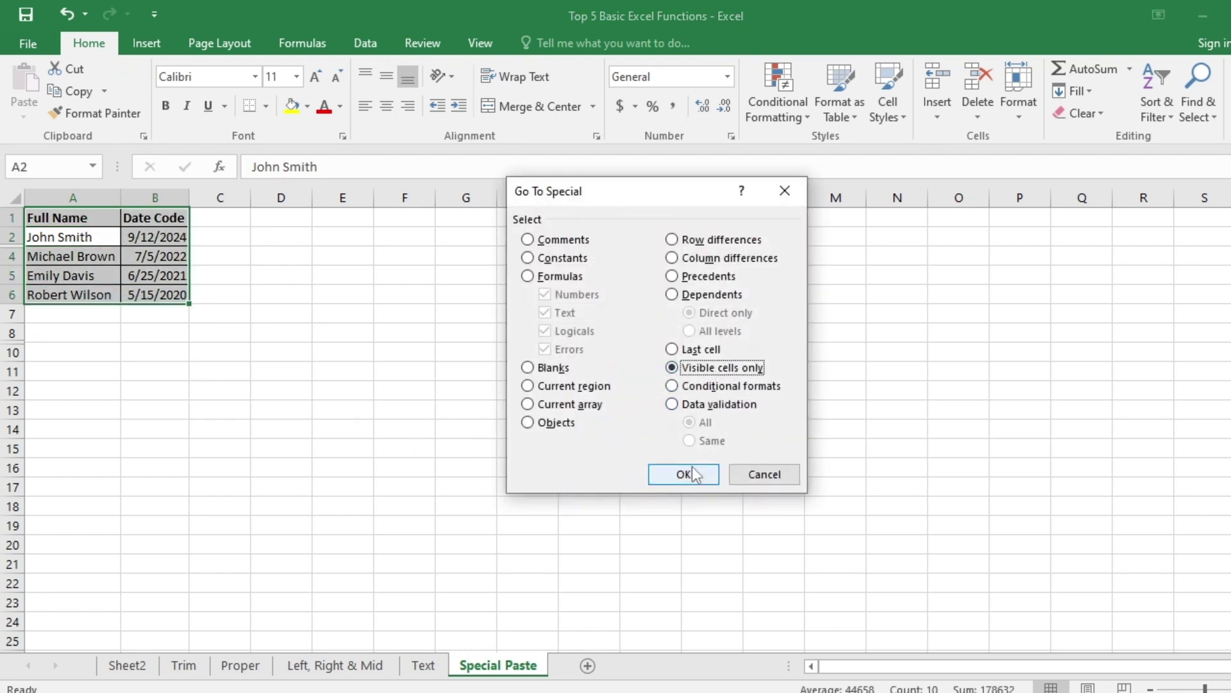
click(683, 474)
Step: Copy the selected visible cells of the table and paste them at C13
key(ctrl+c)
click(193, 410)
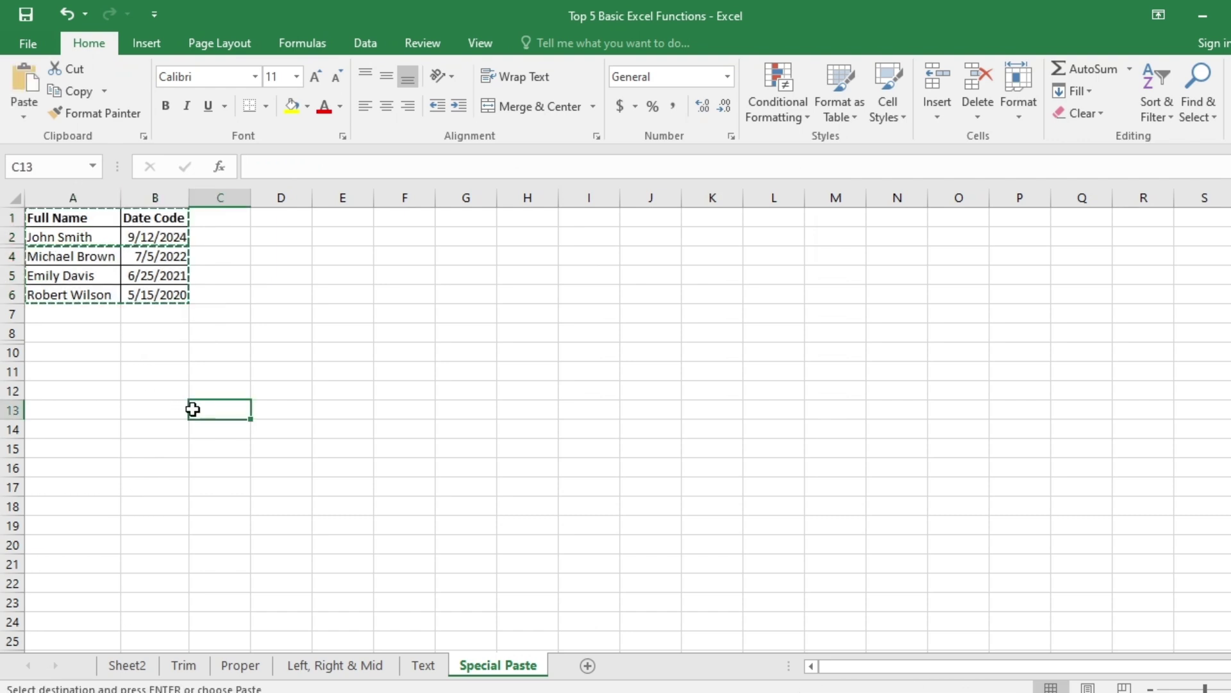
key(ctrl+v)
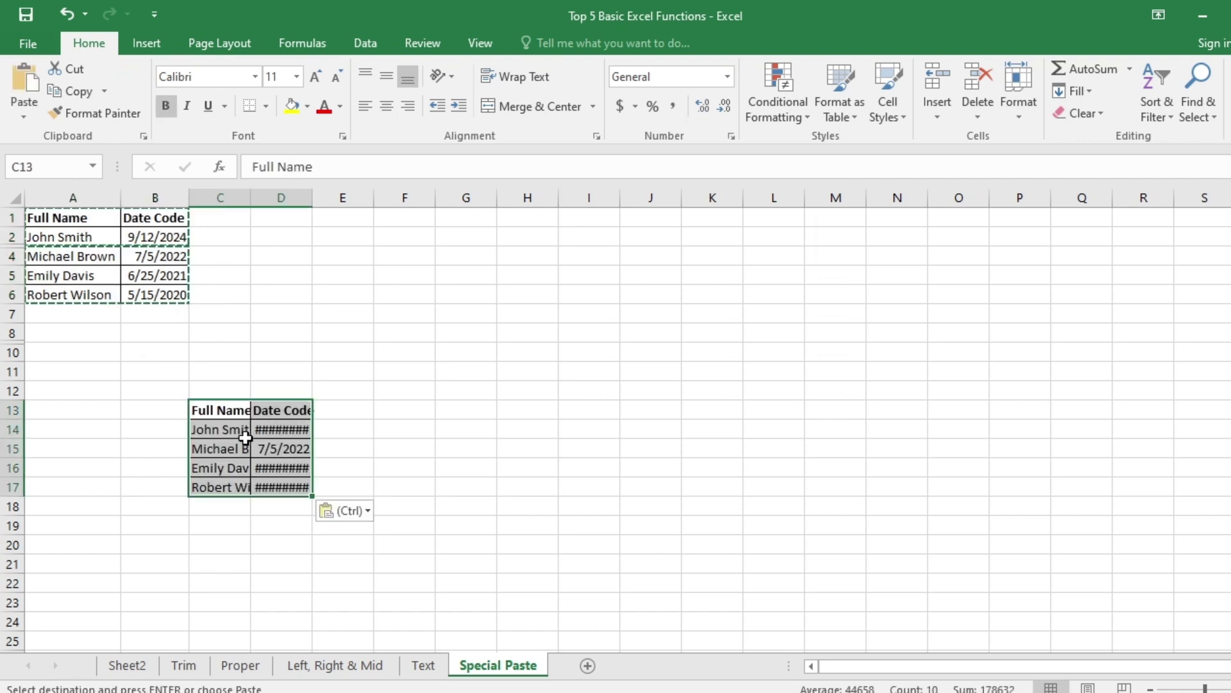